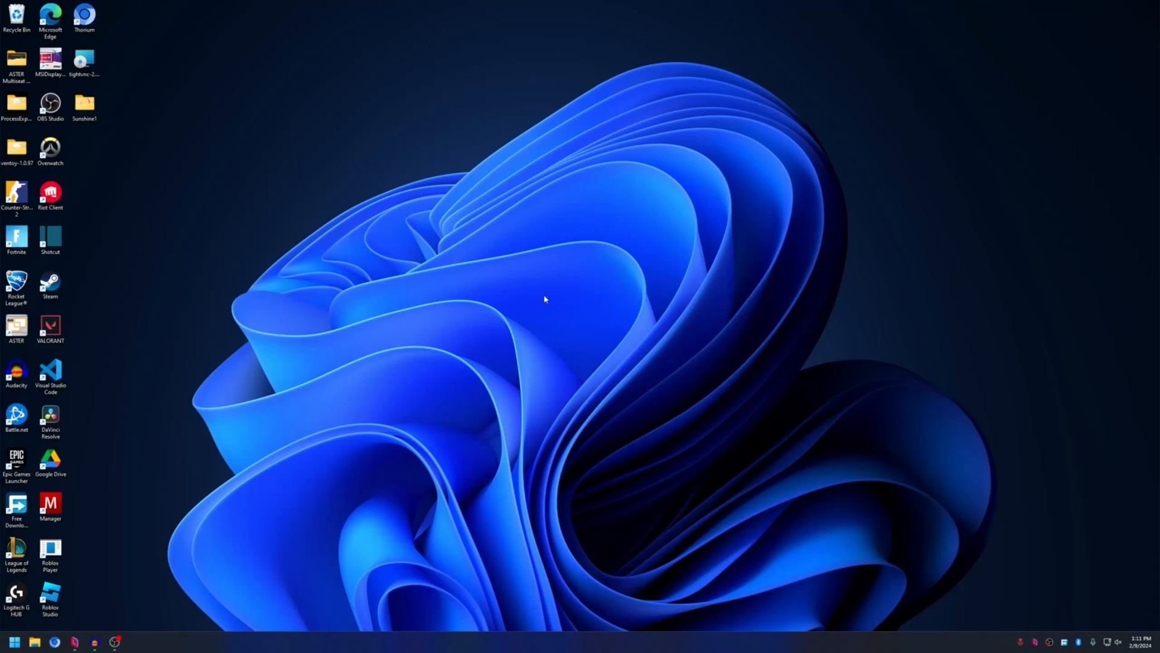
right_click(496, 243)
left_click(527, 279)
left_click(84, 99)
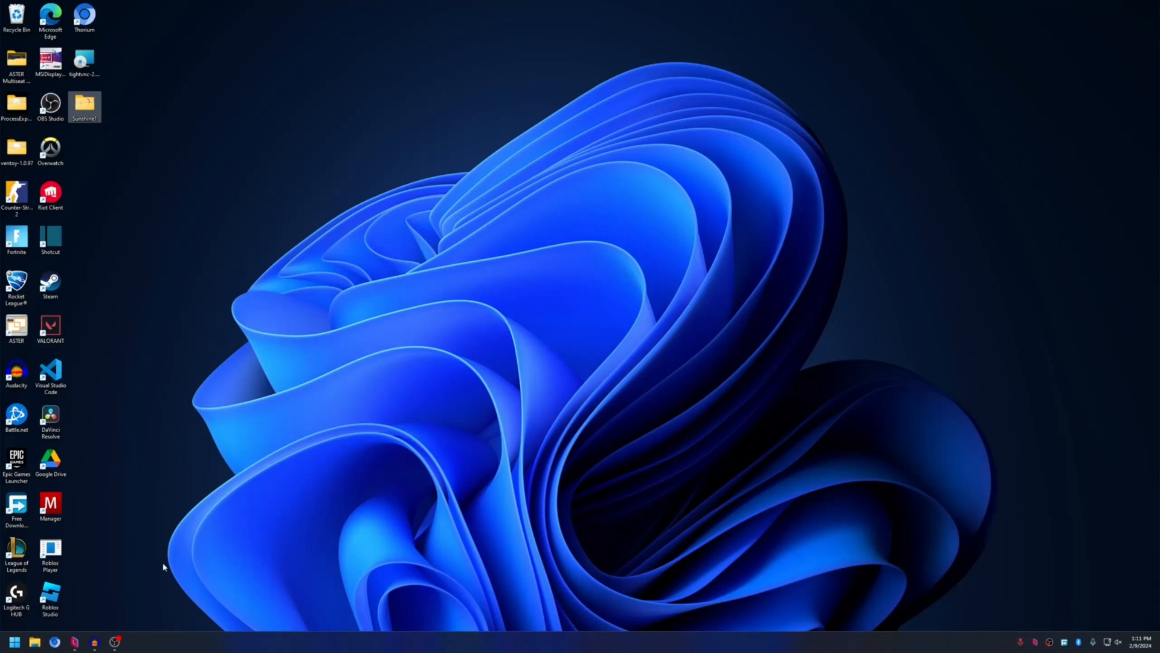
Switch to the Thorium browser and open the LizardByte/Sunshine repository on GitHub.
left_click(57, 645)
left_click(711, 27)
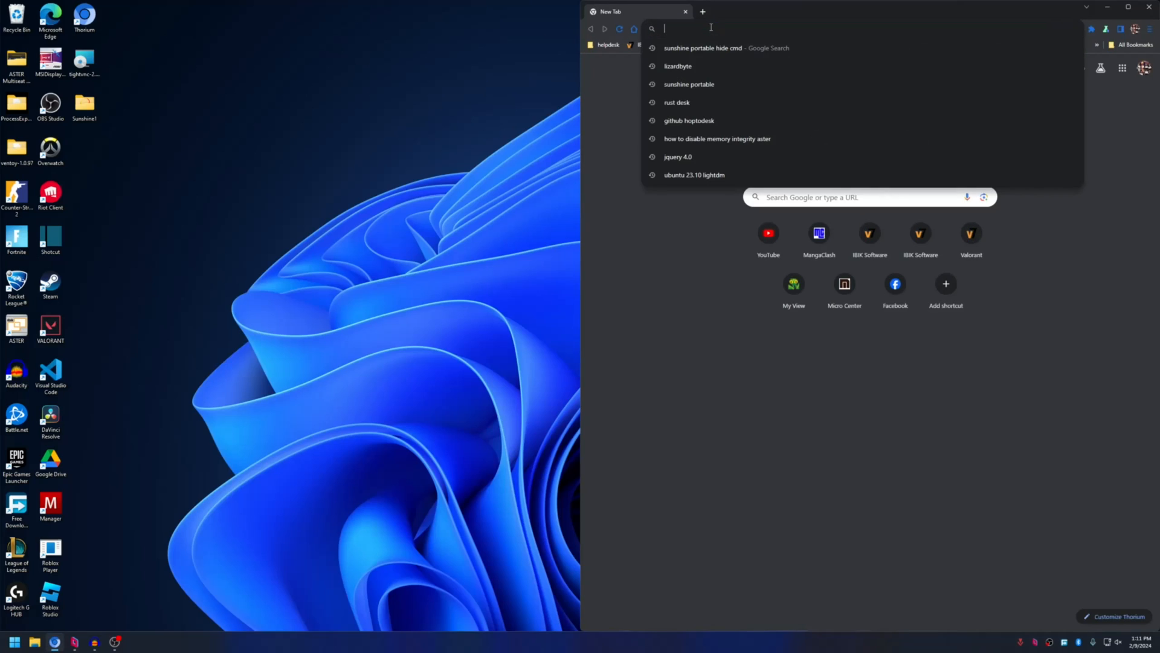
type("github")
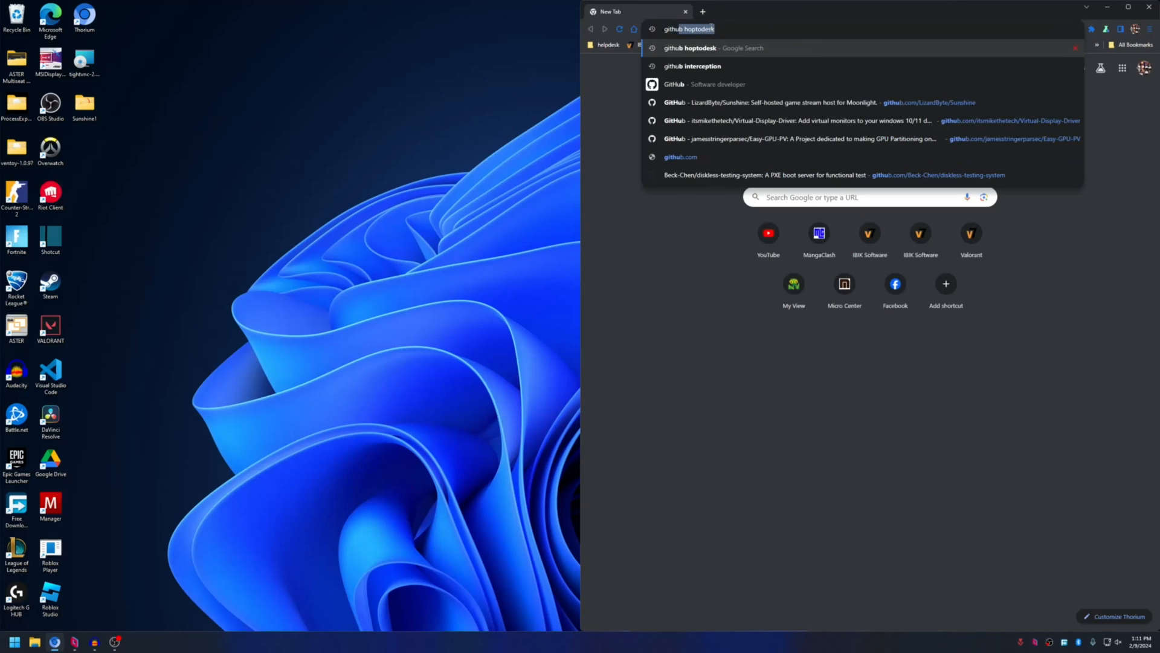
key("Down")
key("Down")
key("Down")
key("Return")
left_click(780, 30)
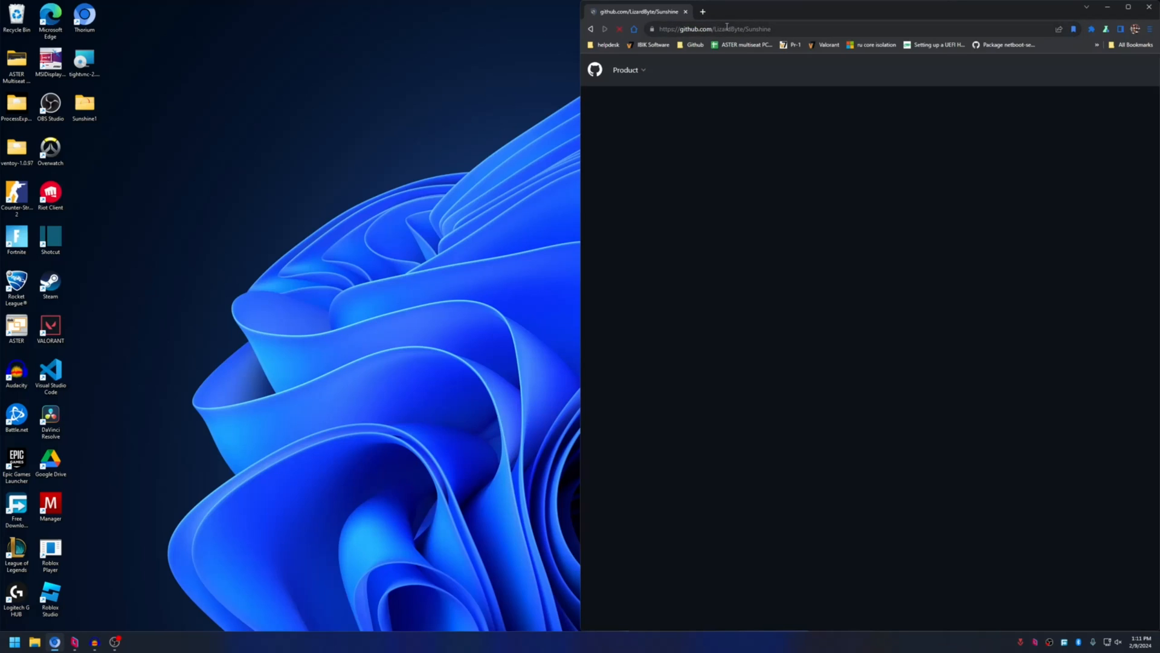
left_click(781, 31)
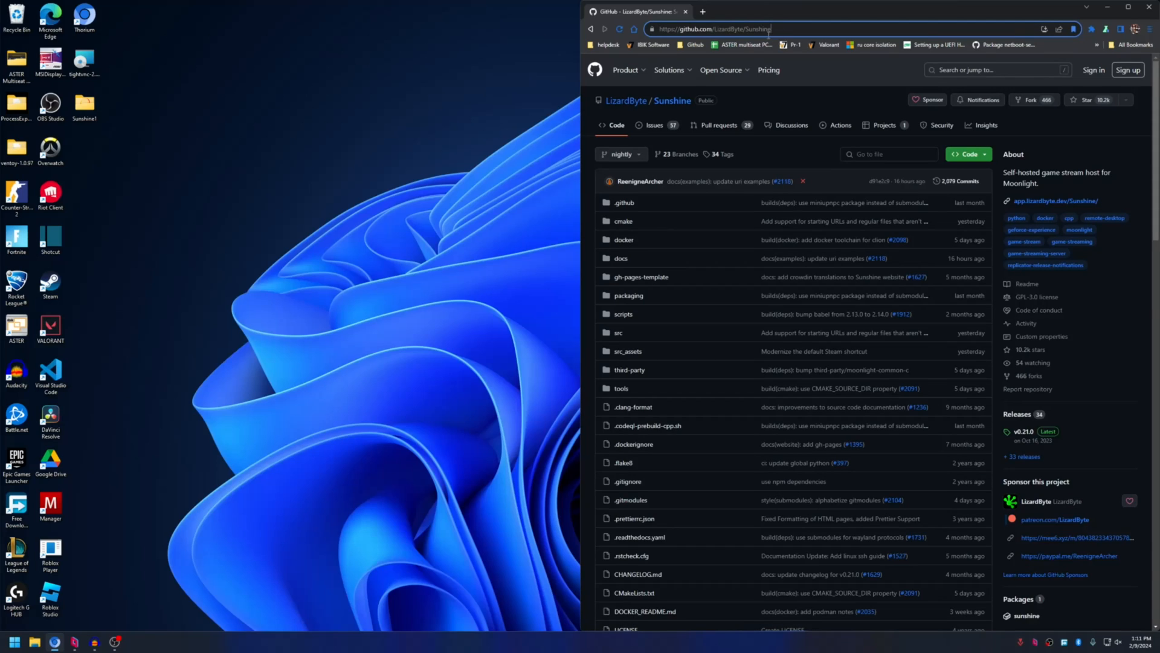
Open the v0.21.0 release, locate sunshine-windows-portable.zip among its assets, and close the browser.
scroll(979, 211, "down", 3)
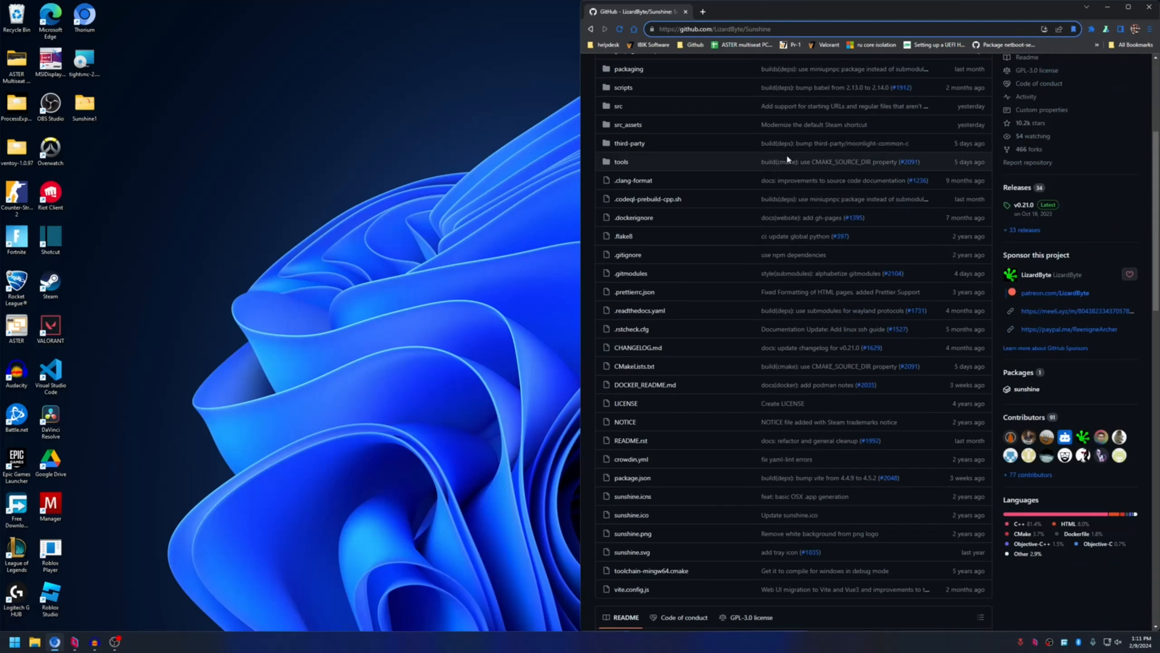
left_click(983, 215)
scroll(741, 199, "down", 10)
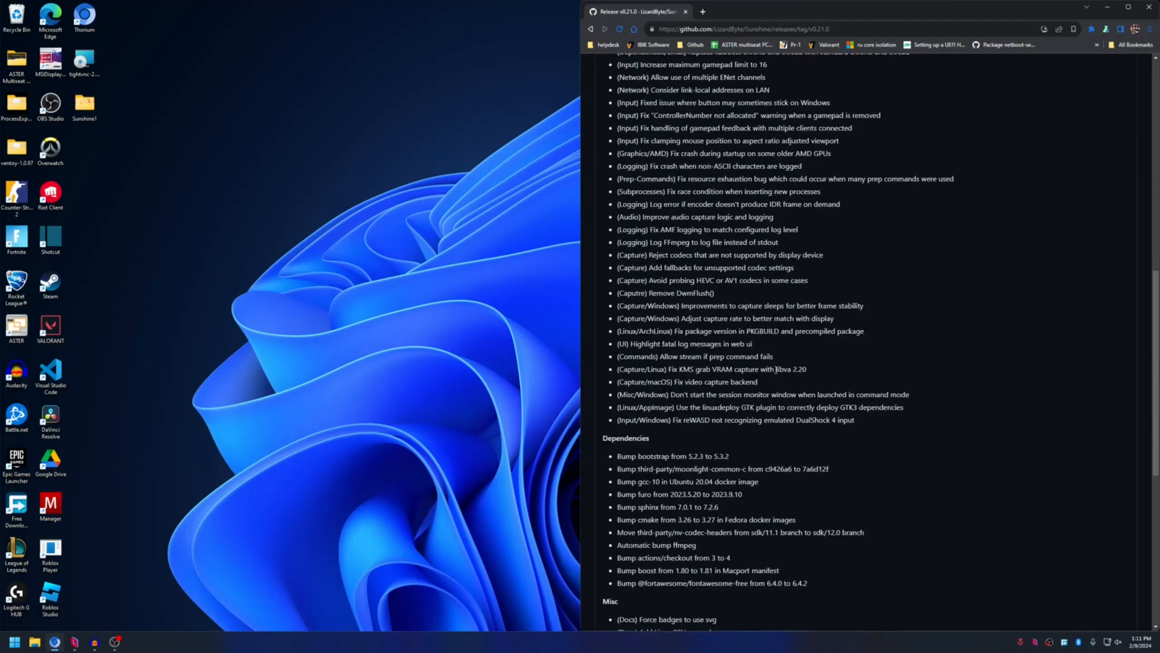
scroll(776, 369, "down", 15)
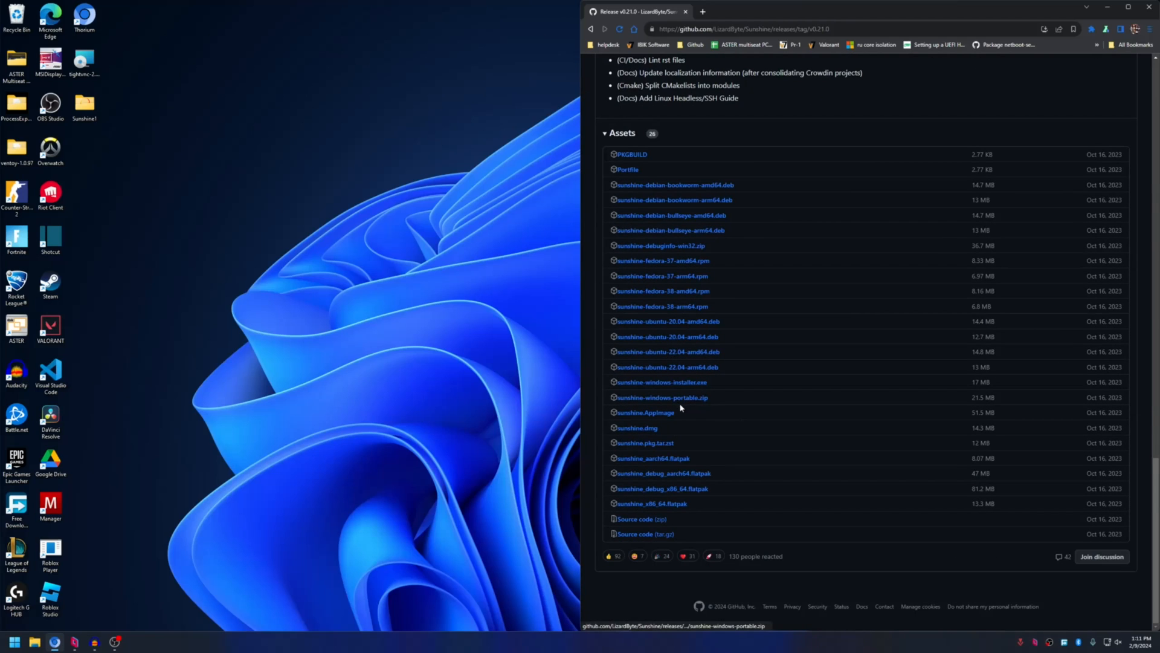
left_click(125, 217)
left_click(1149, 8)
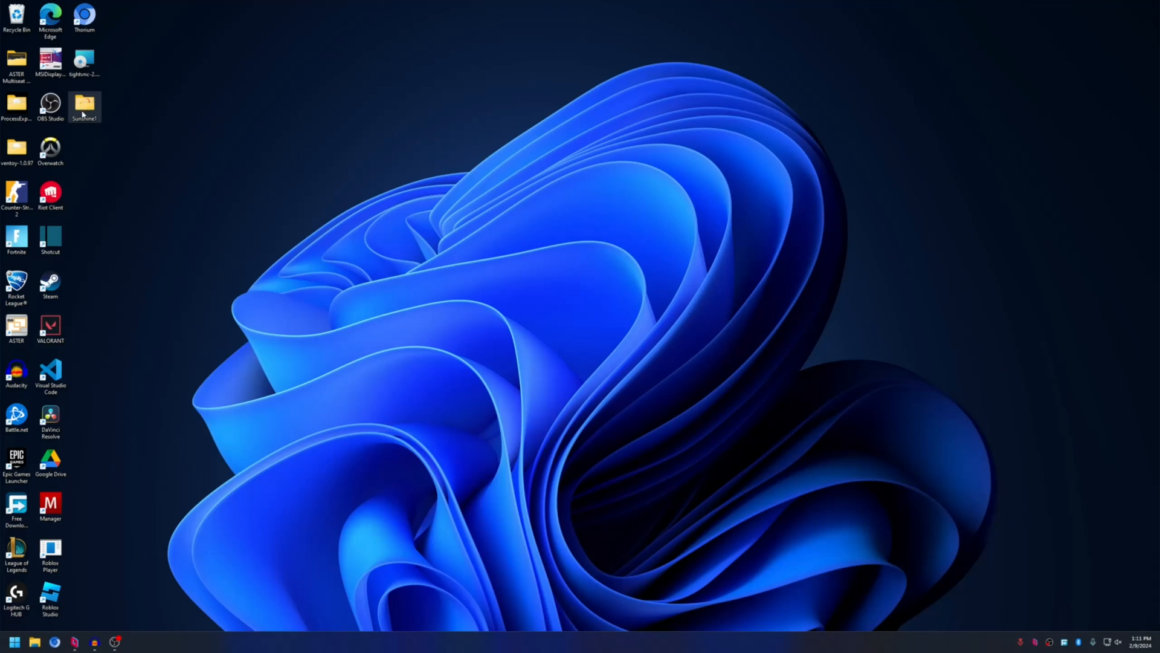
Open the desktop's Sunshine1 folder in a half-screen window and launch sunshine.exe from it.
mouse_move(84, 113)
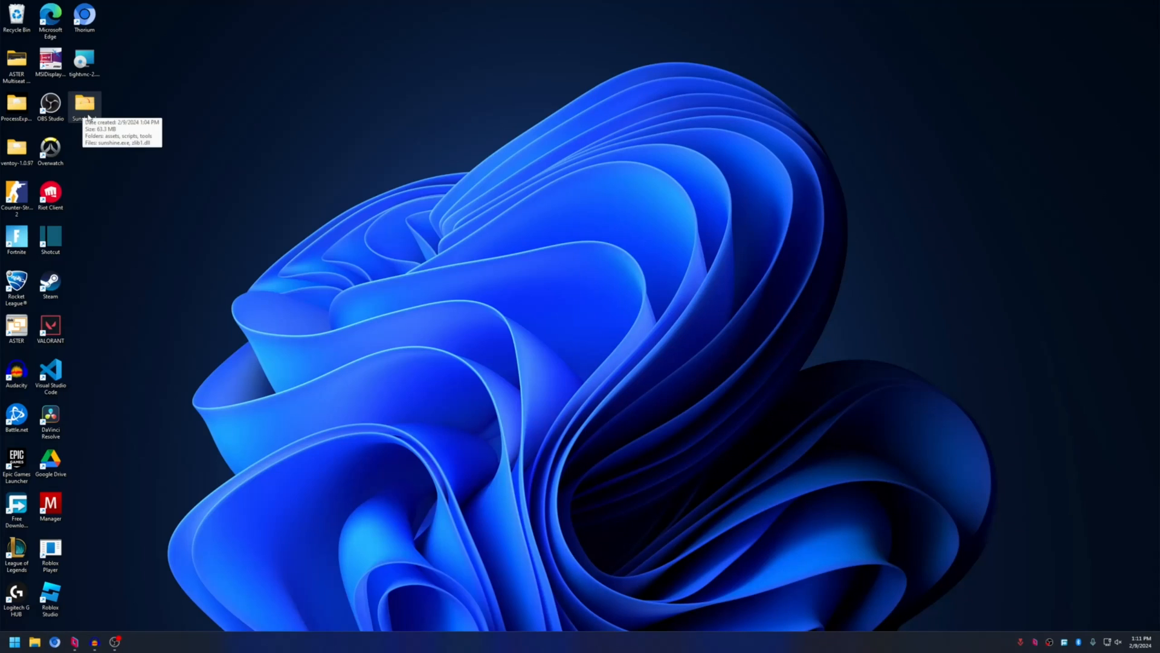
double_click(85, 110)
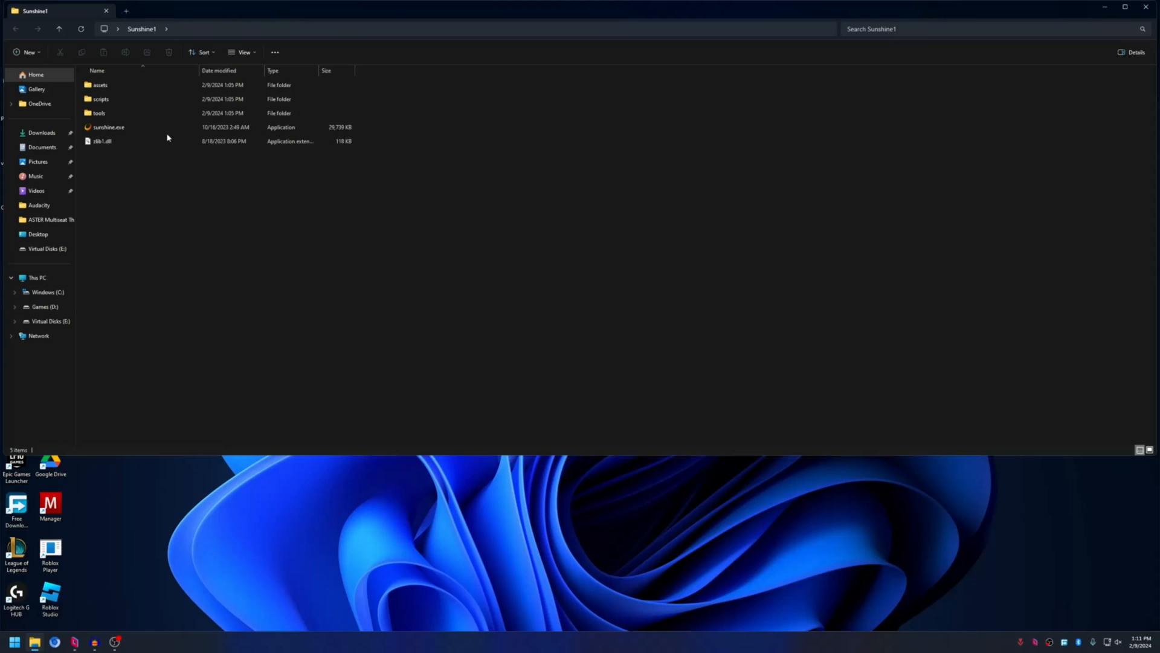
left_click_drag(201, 16, 1159, 90)
left_click(790, 293)
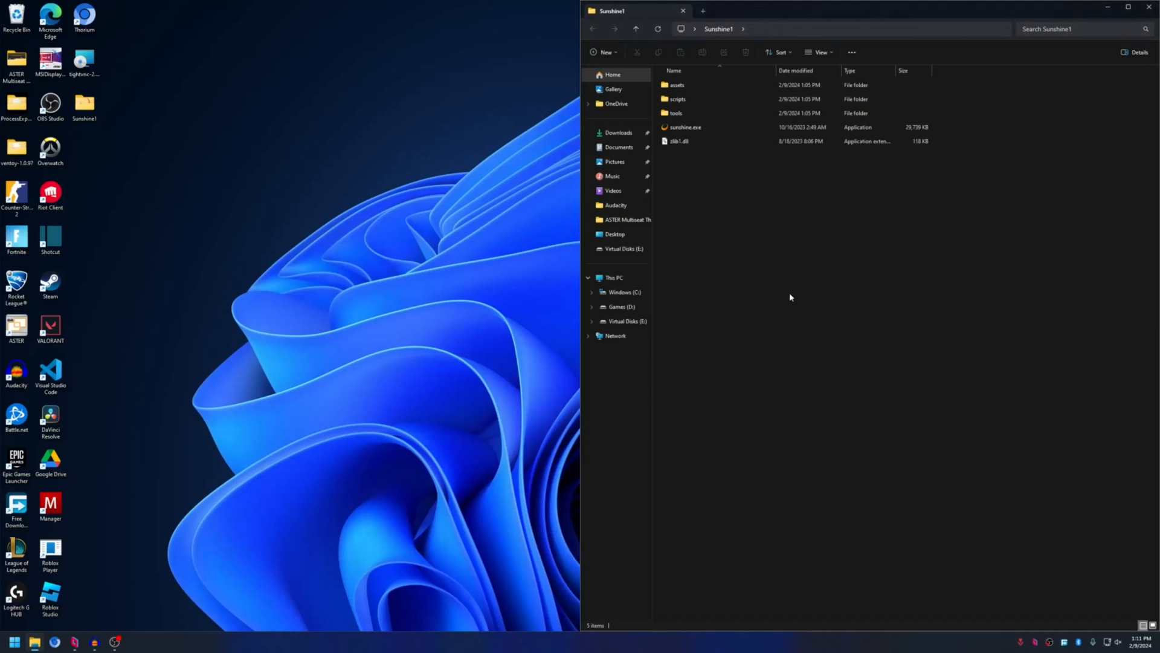
left_click(675, 129)
double_click(681, 129)
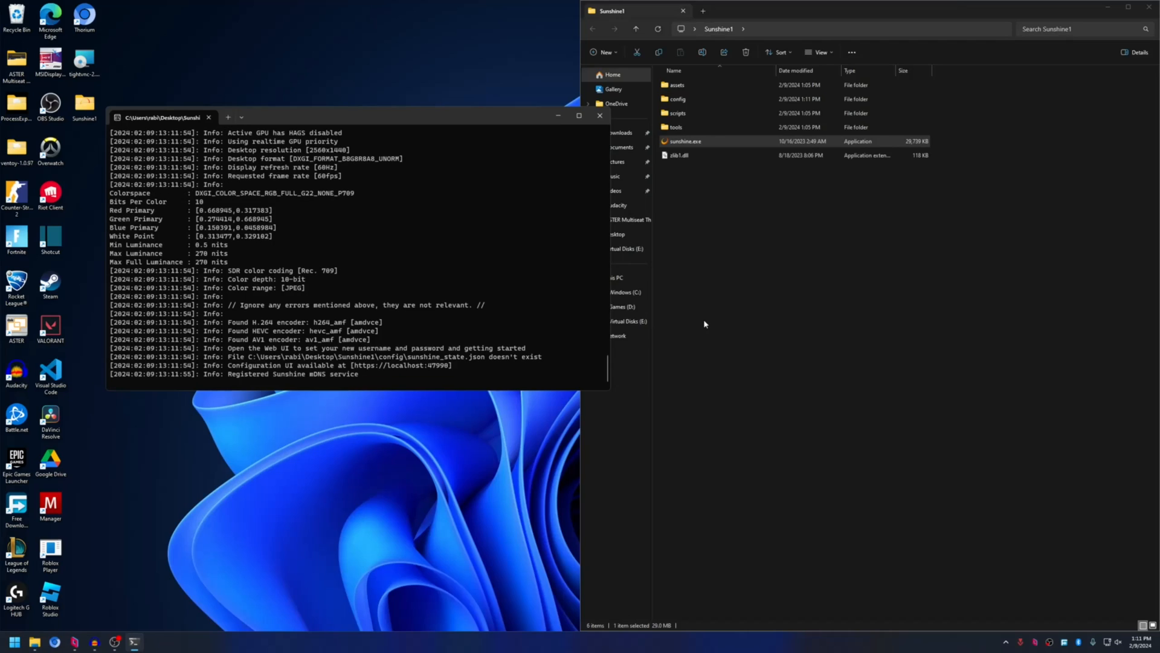
Switch to ASTER Control, check the IP address assignment and program rules of workplace 1, and close it without changes.
key("super")
type("aster")
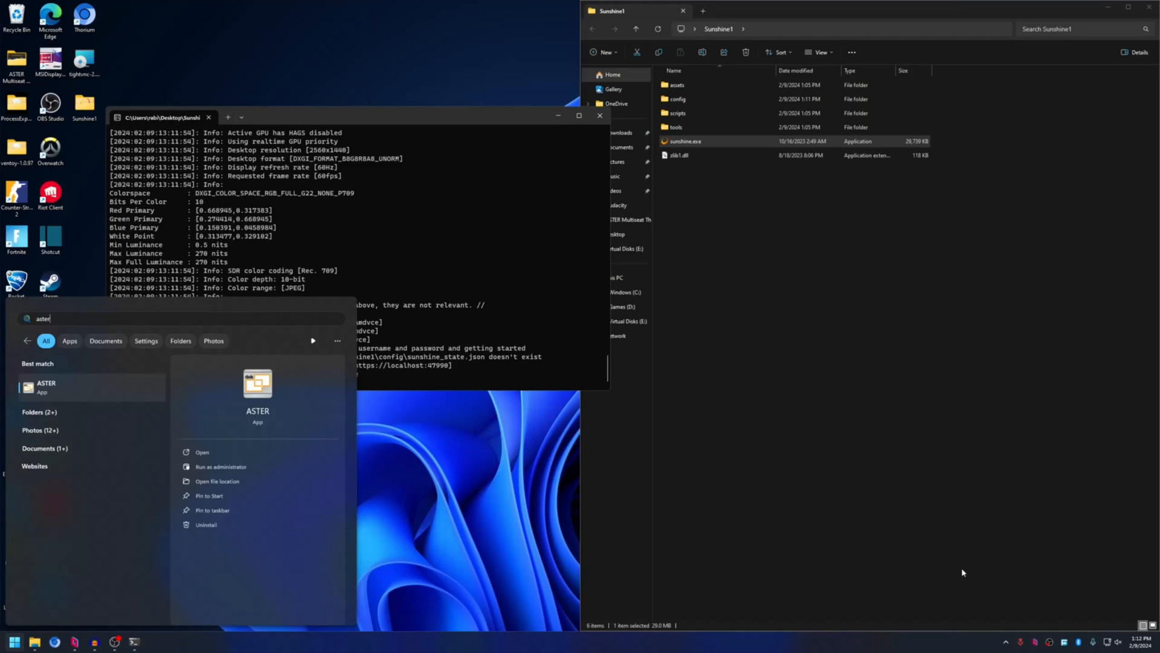
key("Return")
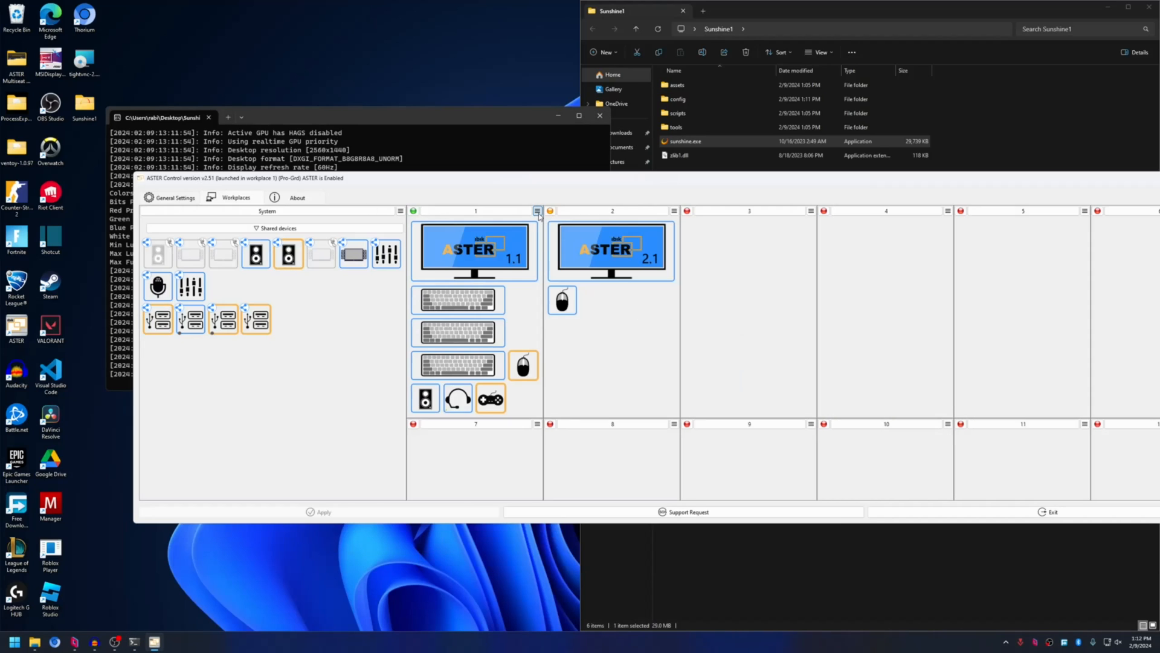
left_click(537, 211)
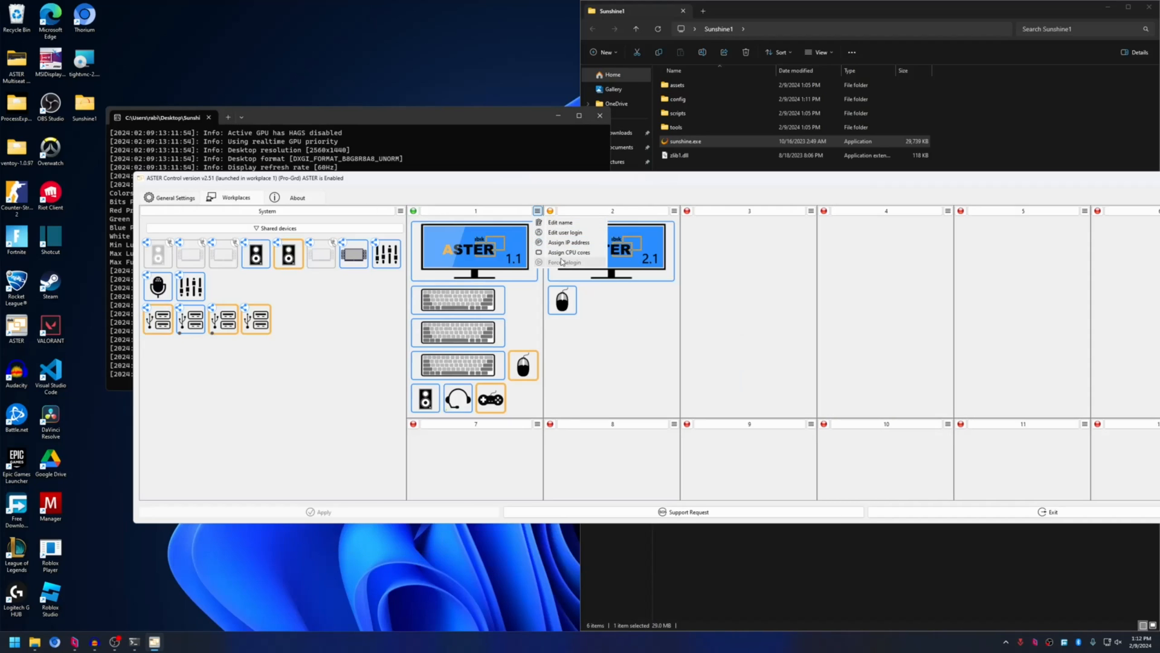
left_click(565, 249)
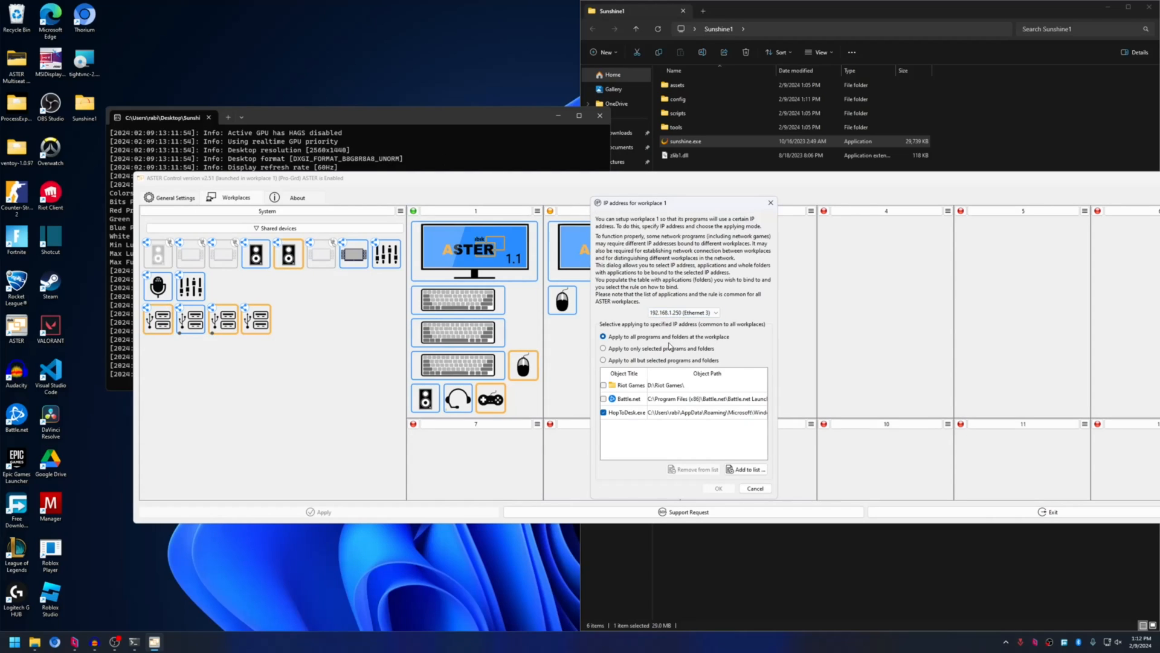
left_click(620, 350)
left_click(618, 342)
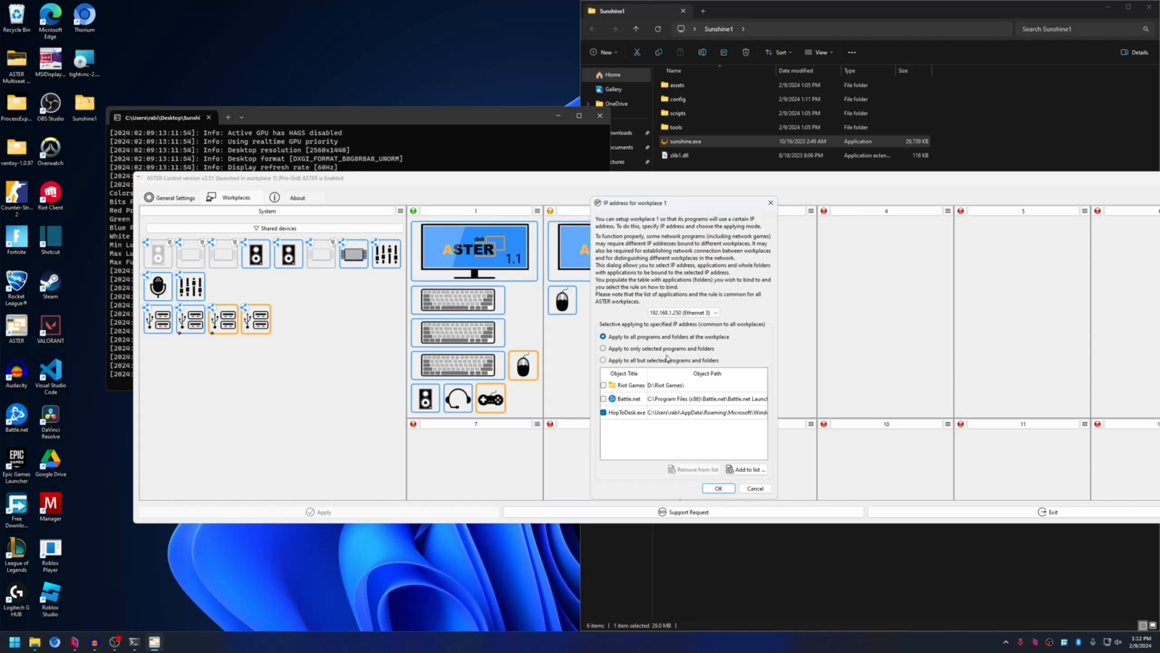
left_click(754, 490)
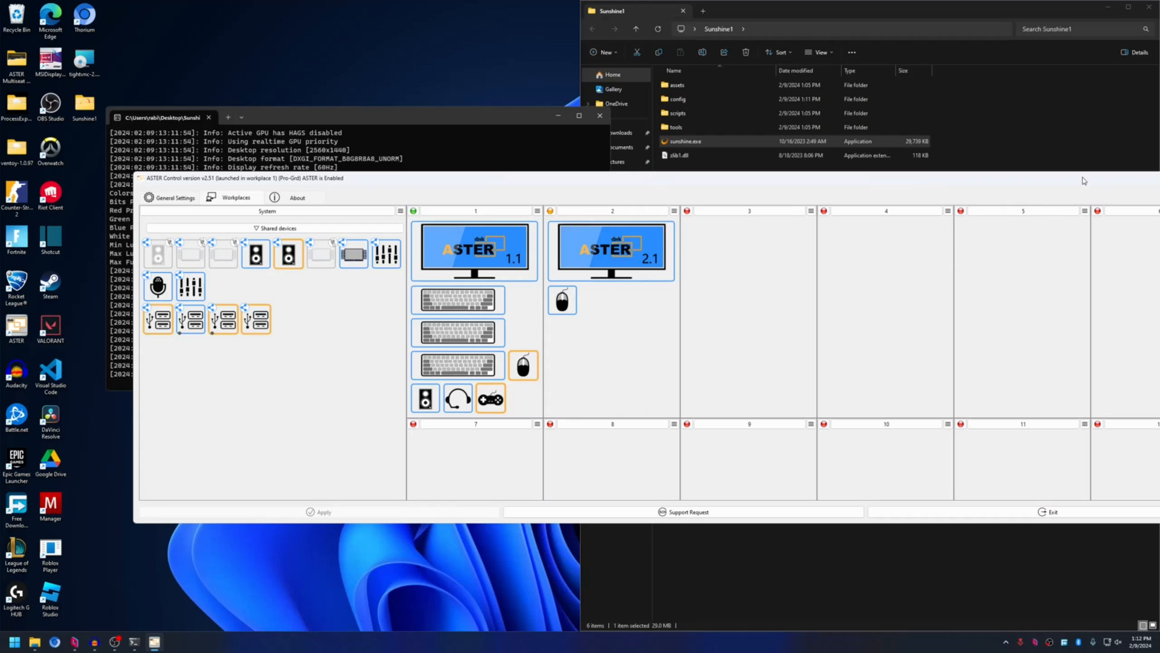
left_click_drag(1088, 179, 760, 205)
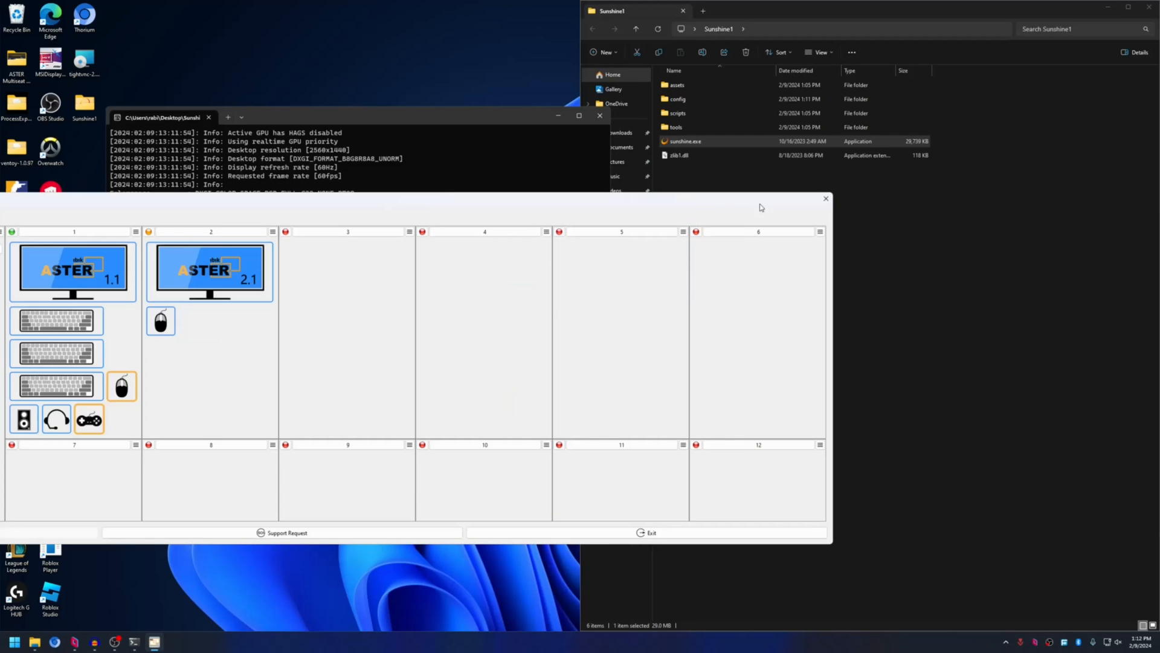
left_click(826, 199)
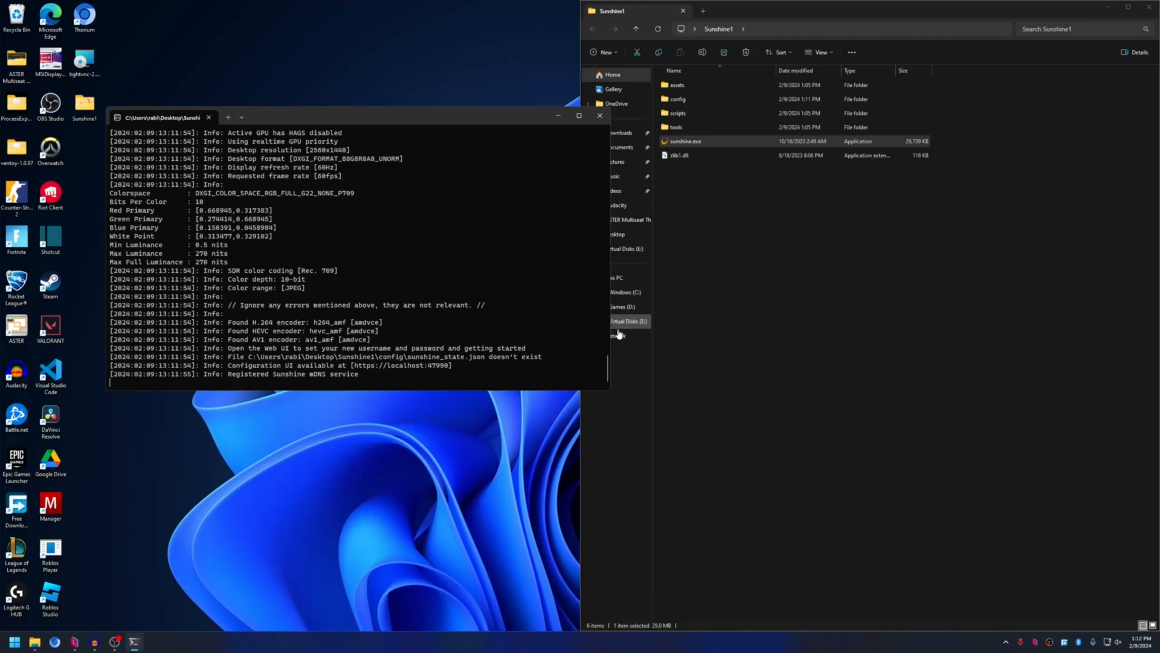
left_click(416, 366, "ctrl")
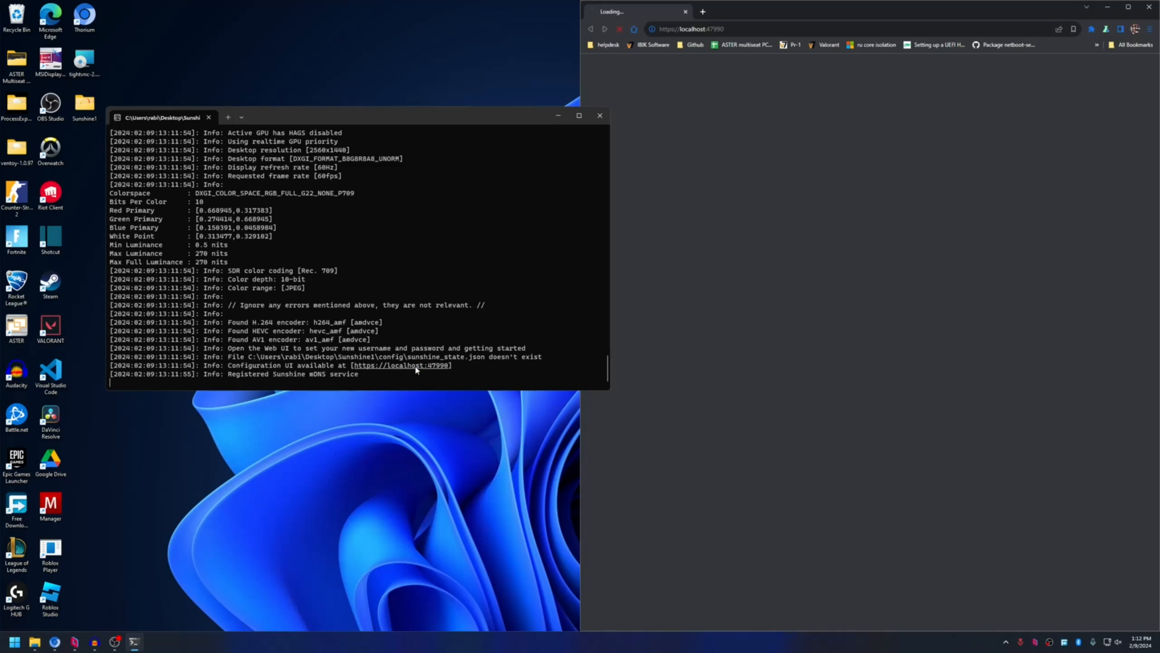
double_click(694, 29)
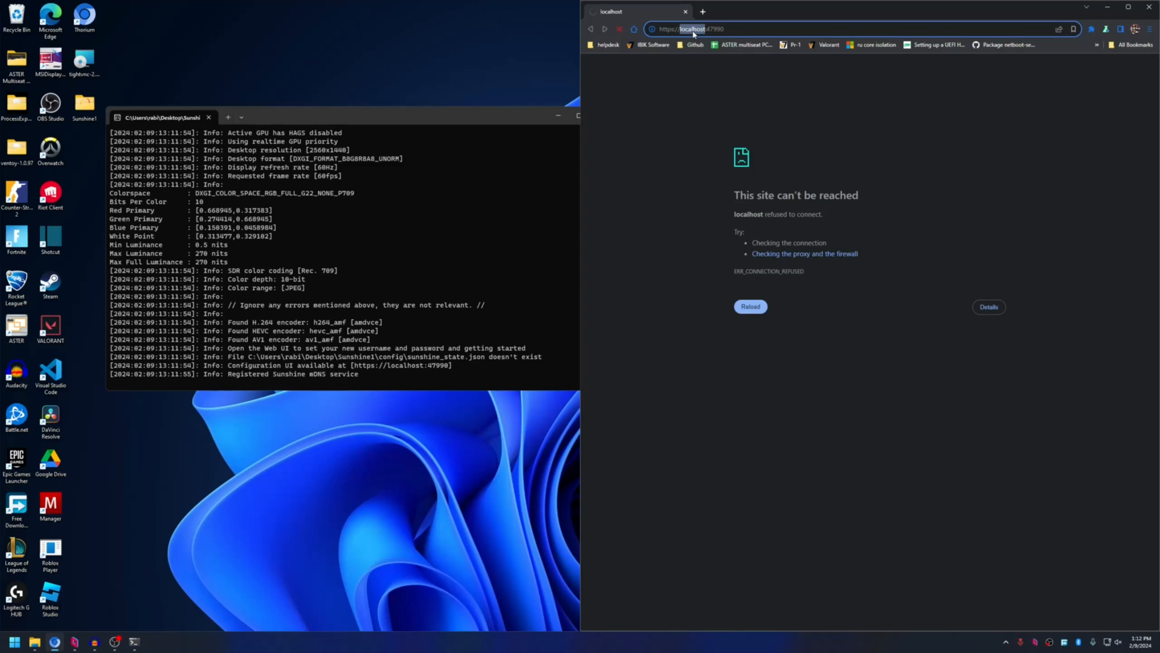
type("192.168.1.")
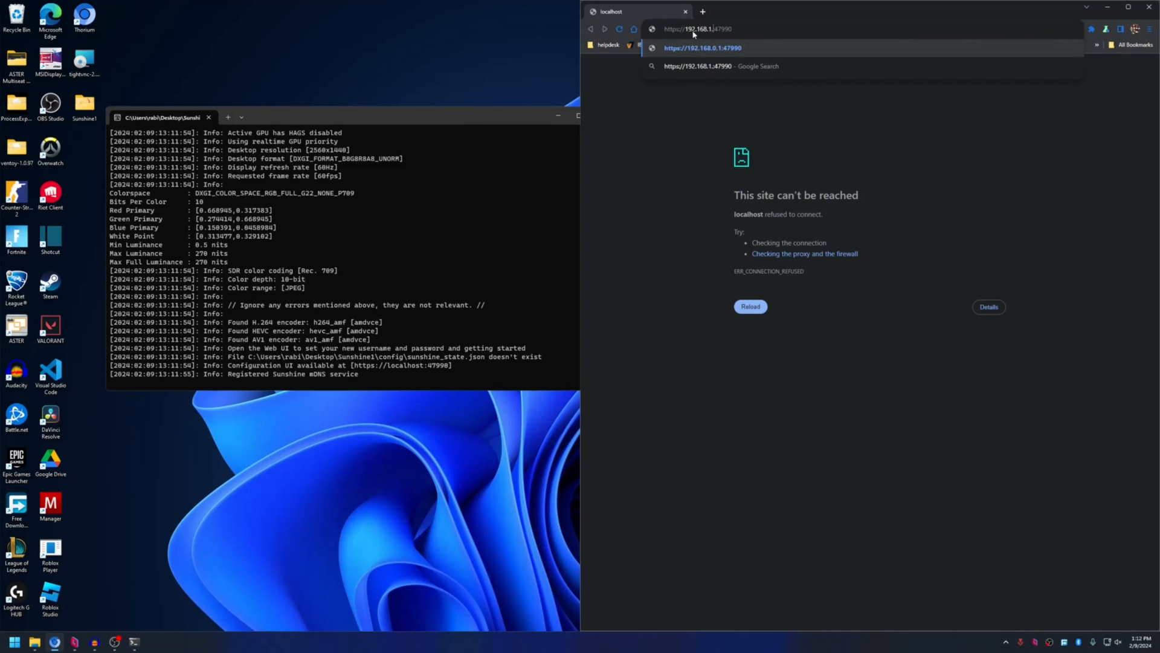
type("1")
key("BackSpace")
type("250")
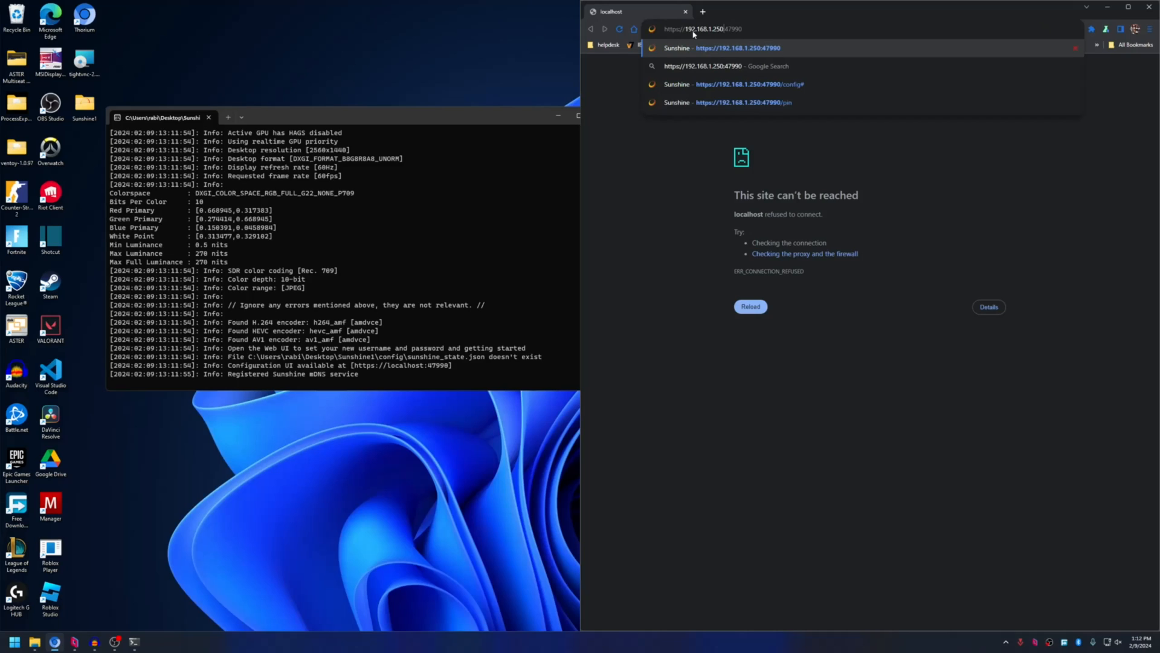
key("Return")
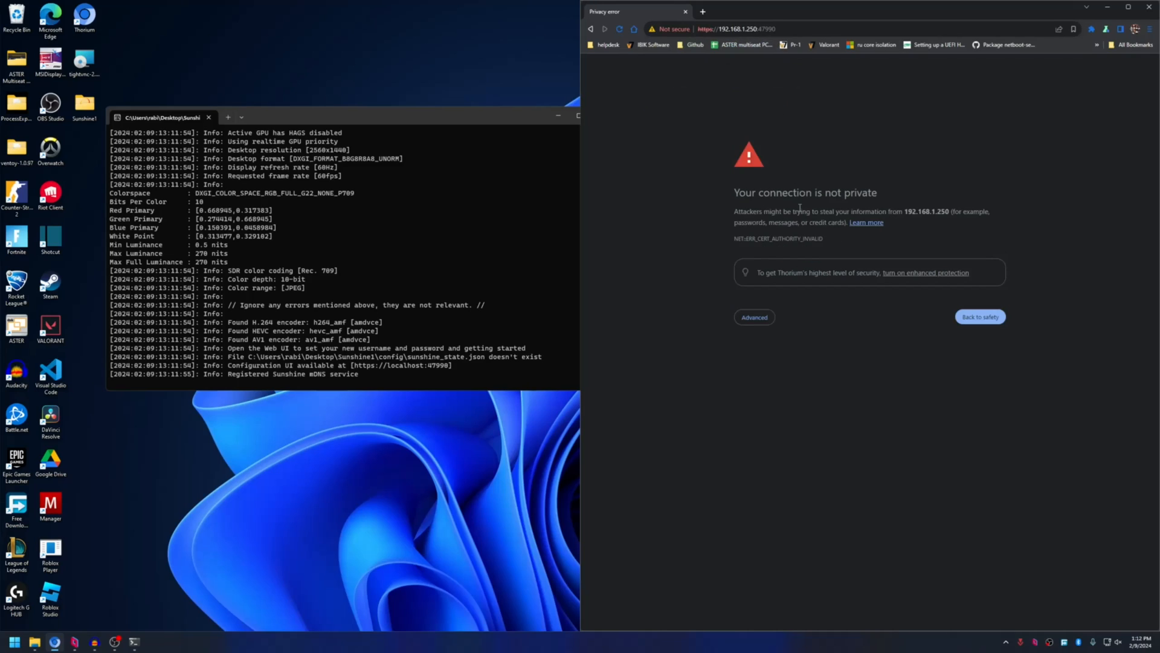
left_click(759, 322)
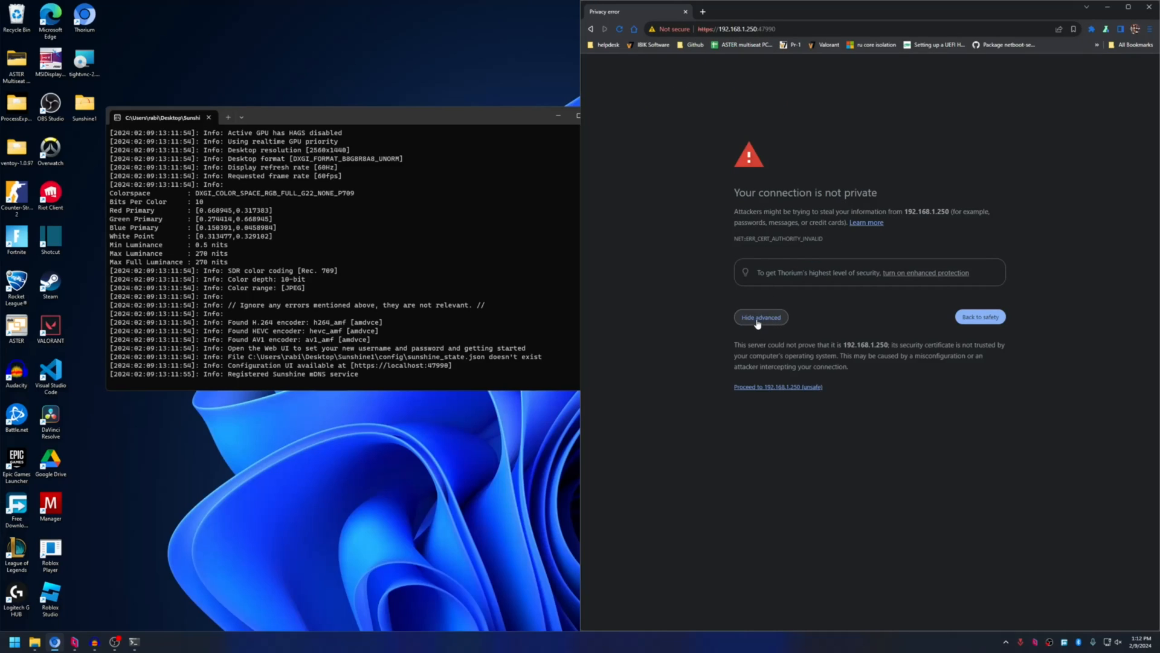
left_click(752, 389)
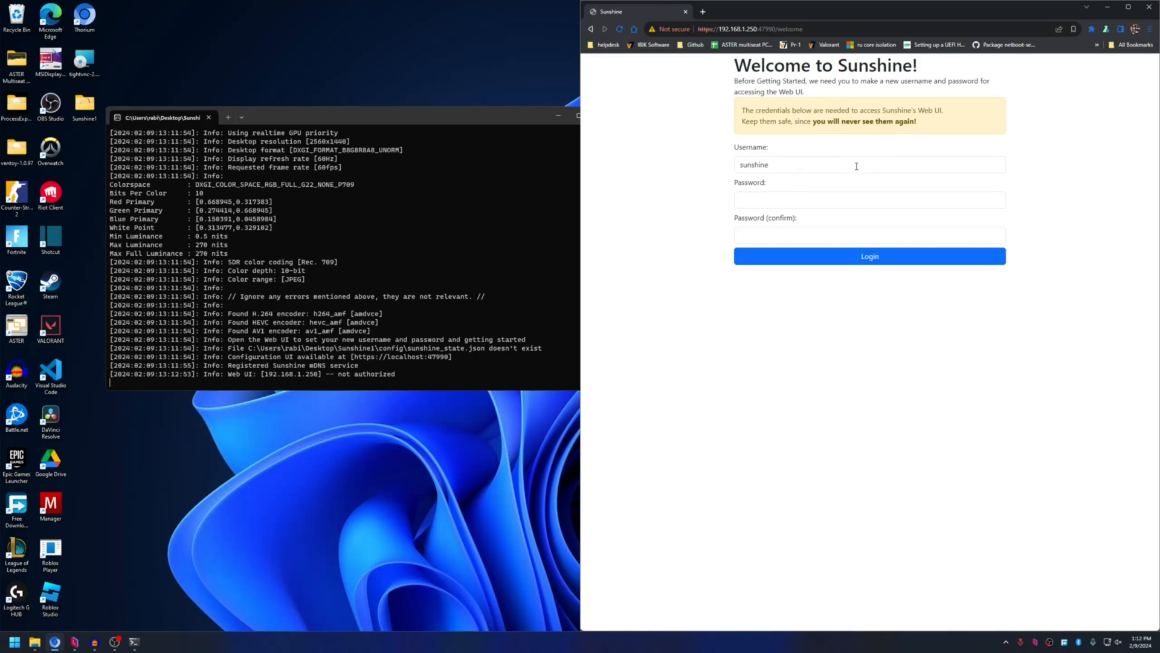
Create the Sunshine web UI credentials with the username workplace1 and a new password entered in both the password and confirmation fields.
left_click(798, 167)
type("Work")
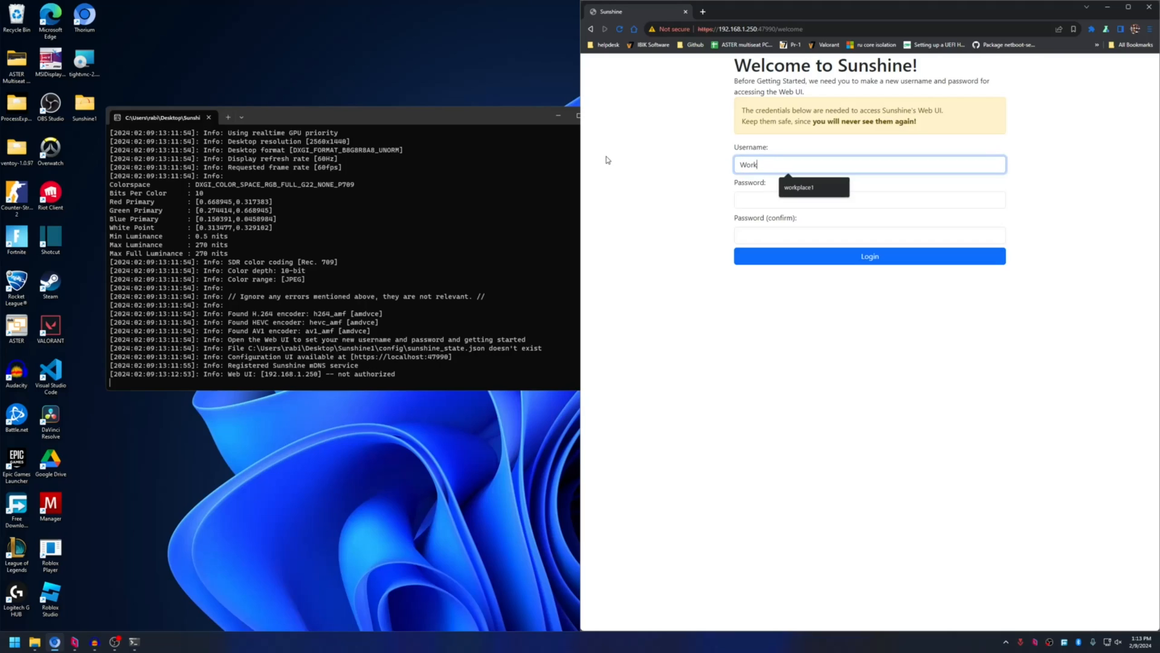
type("place")
key("BackSpace")
key("BackSpace")
key("BackSpace")
key("BackSpace")
key("BackSpace")
key("BackSpace")
key("BackSpace")
key("BackSpace")
type("workplace1")
key("Tab")
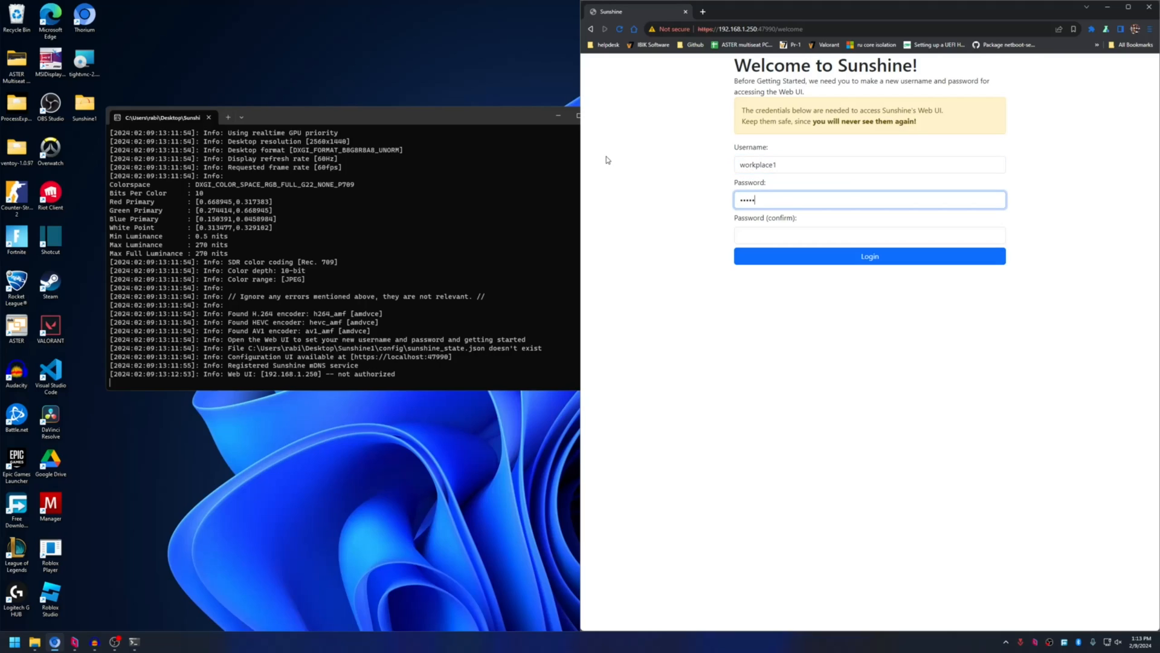
key("Tab")
type("*")
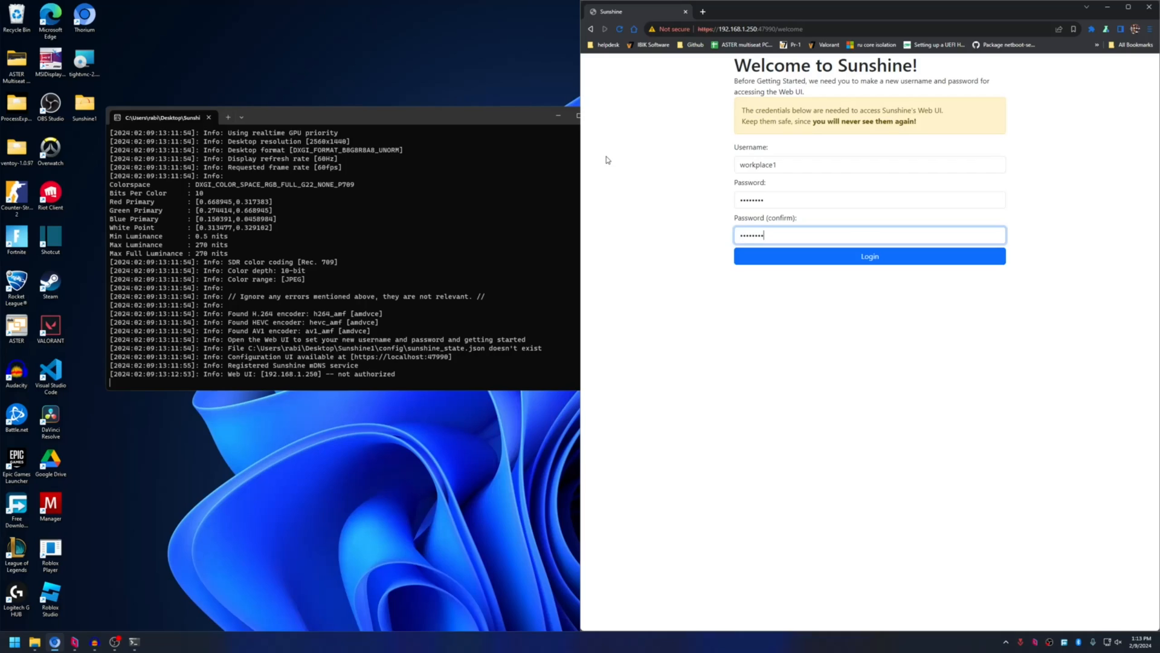
key("Return")
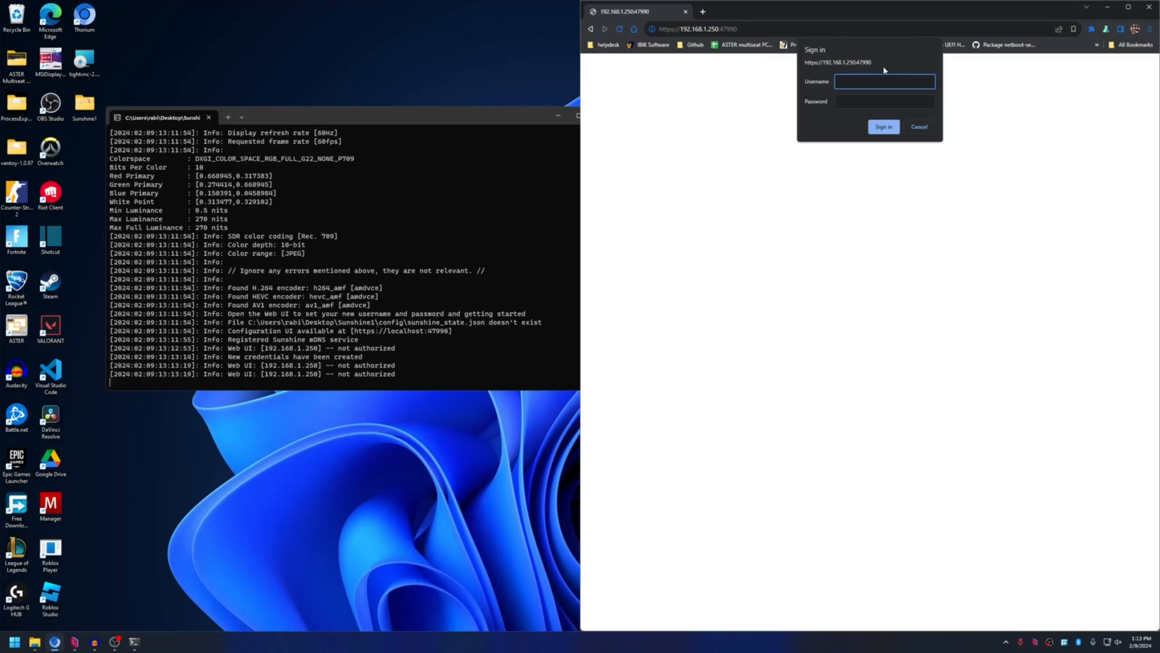
Sign in to the Sunshine web UI as workplace1 with the account password, and move the console window clear of the browser.
type("workplace1")
key("Tab")
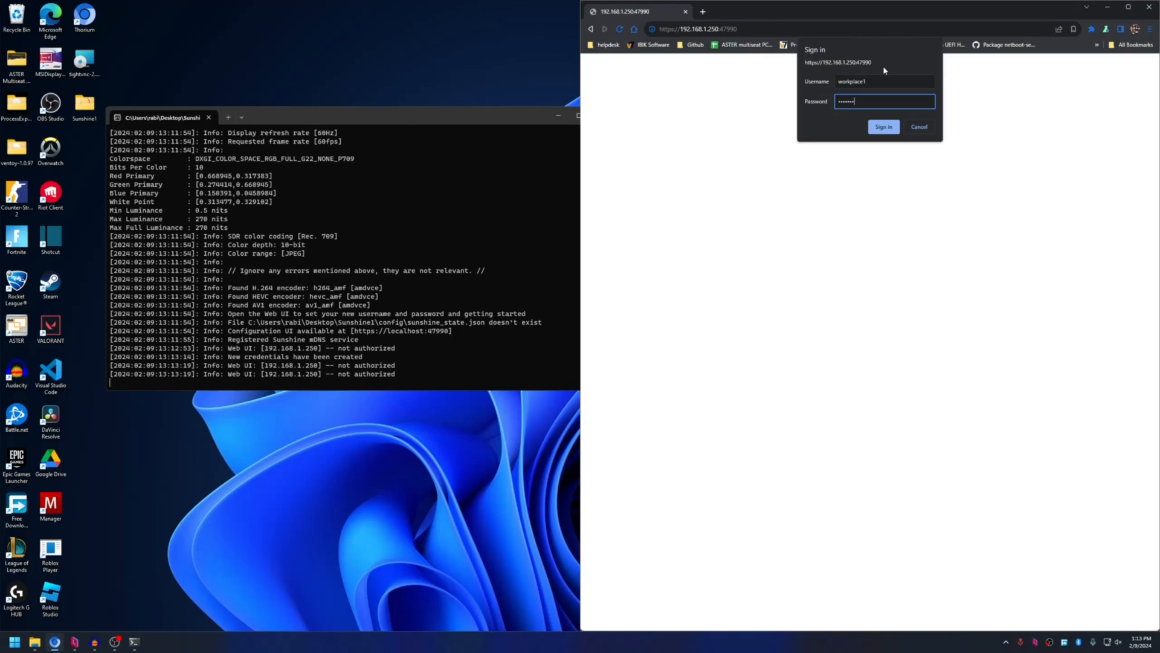
key("Return")
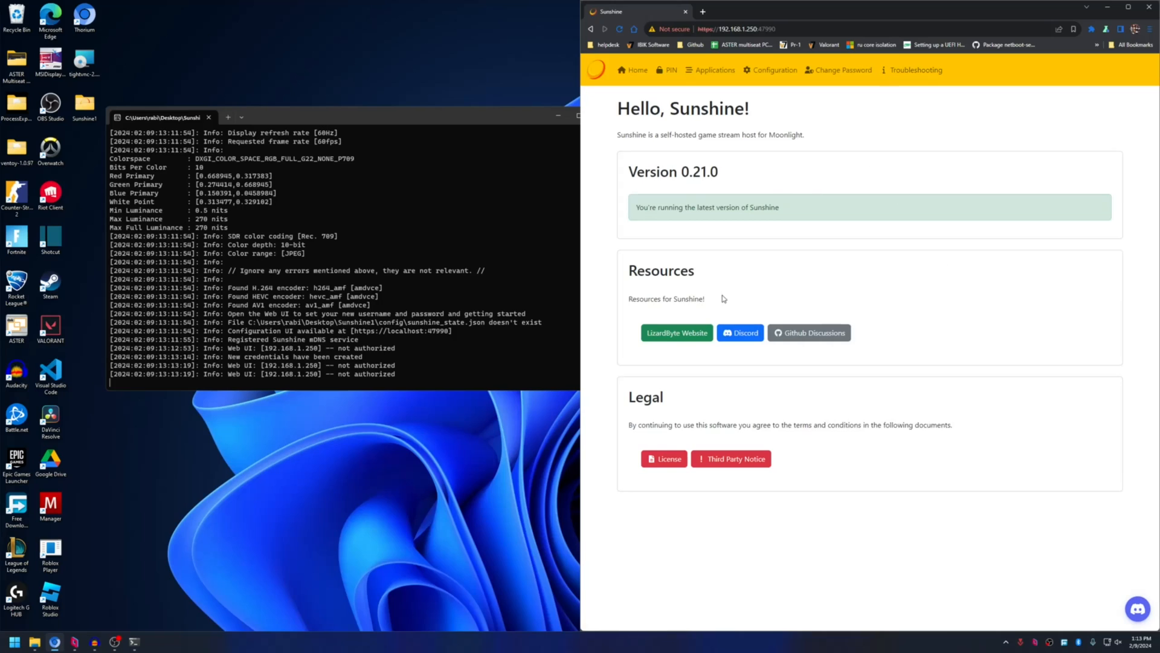
left_click_drag(388, 114, 343, 76)
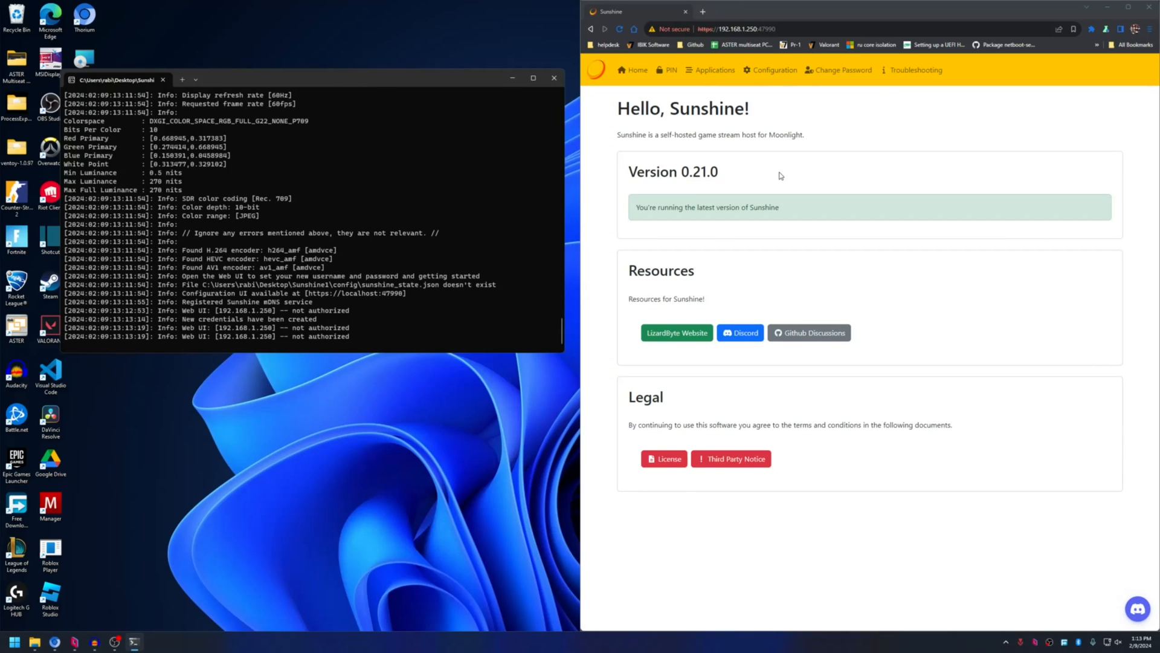
Open Sunshine's general configuration and set the Sunshine name to Workplace1.
left_click(764, 72)
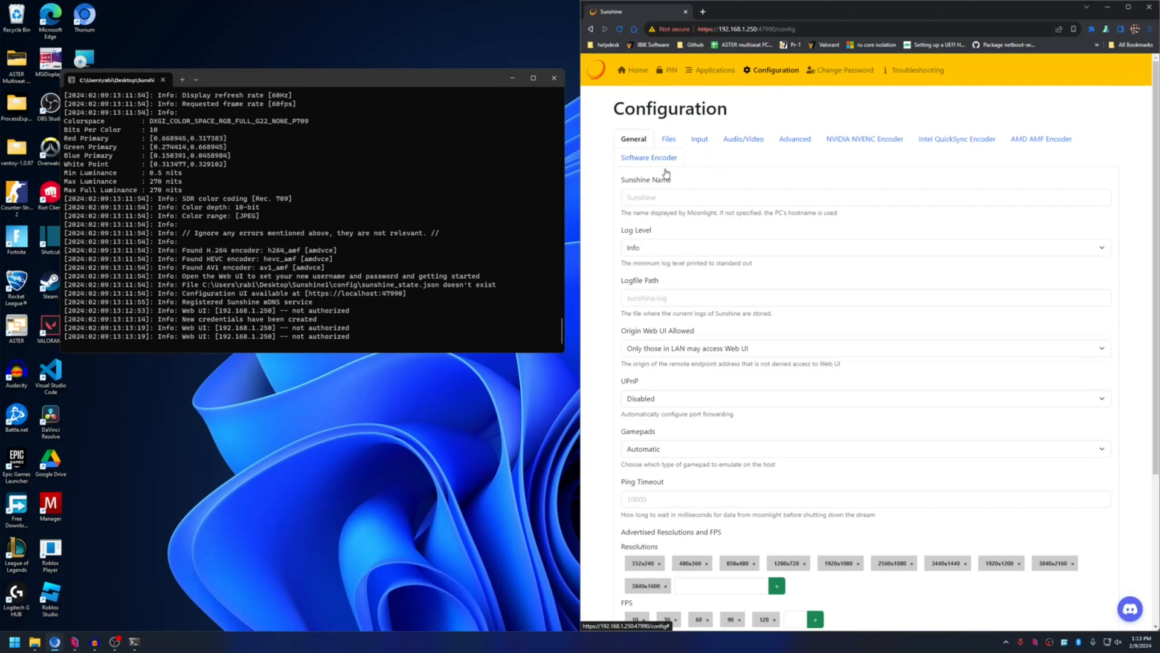
left_click(644, 196)
type("Workp")
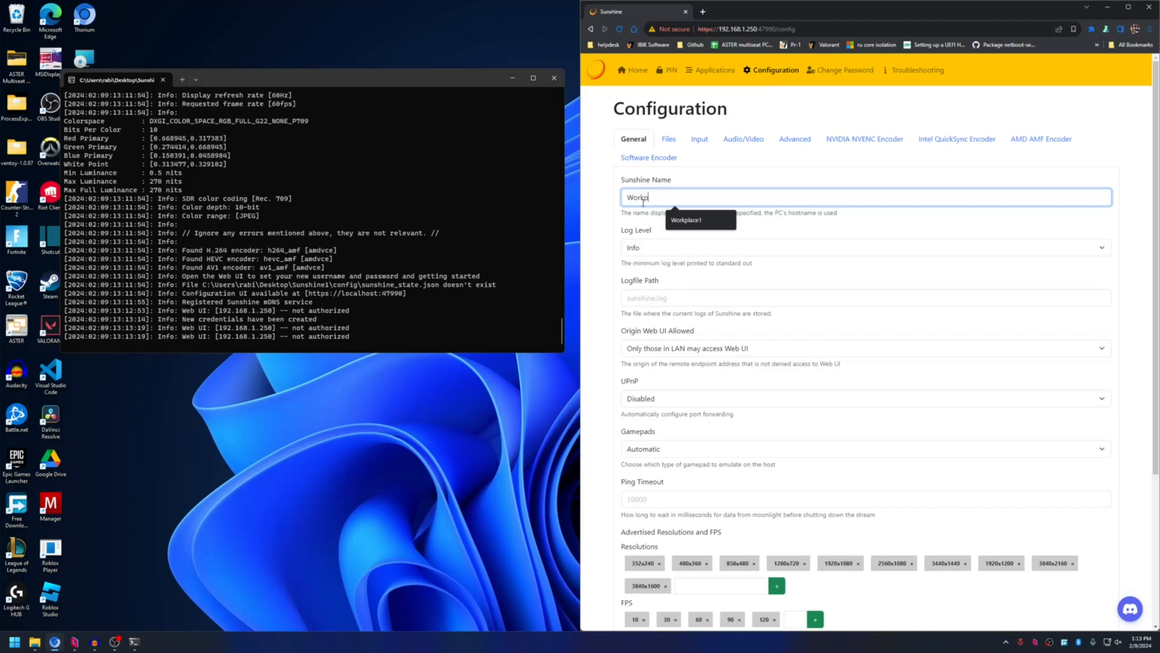
type("lace1")
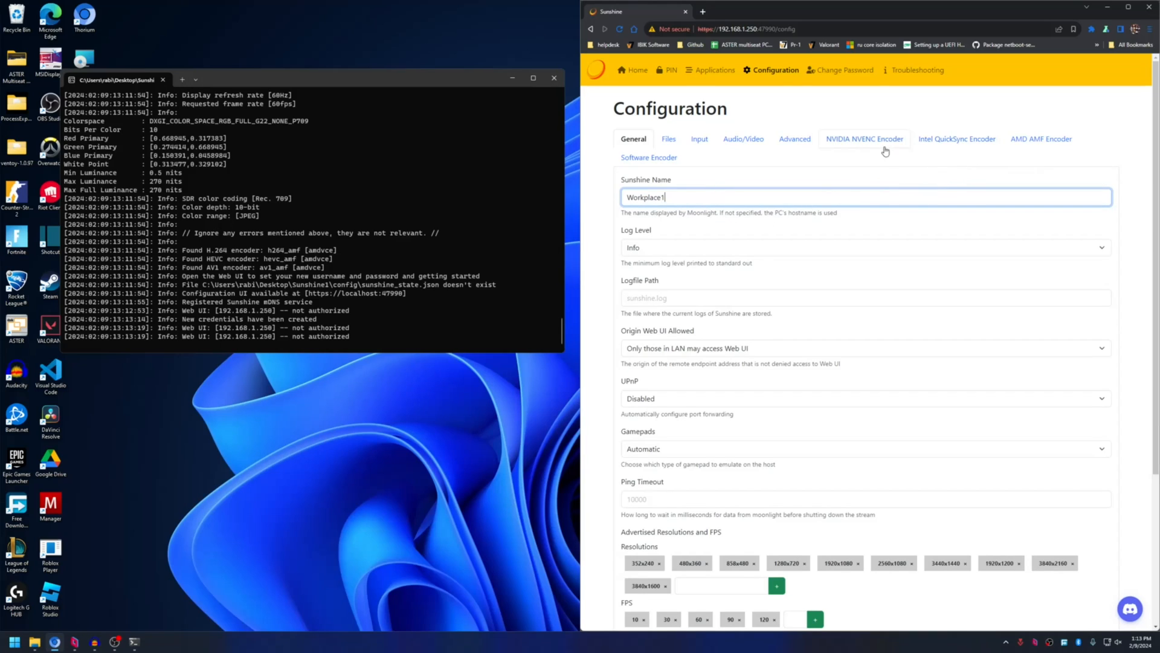
Check the performance presets available for the NVIDIA NVENC encoder without changing the selected one.
left_click(866, 141)
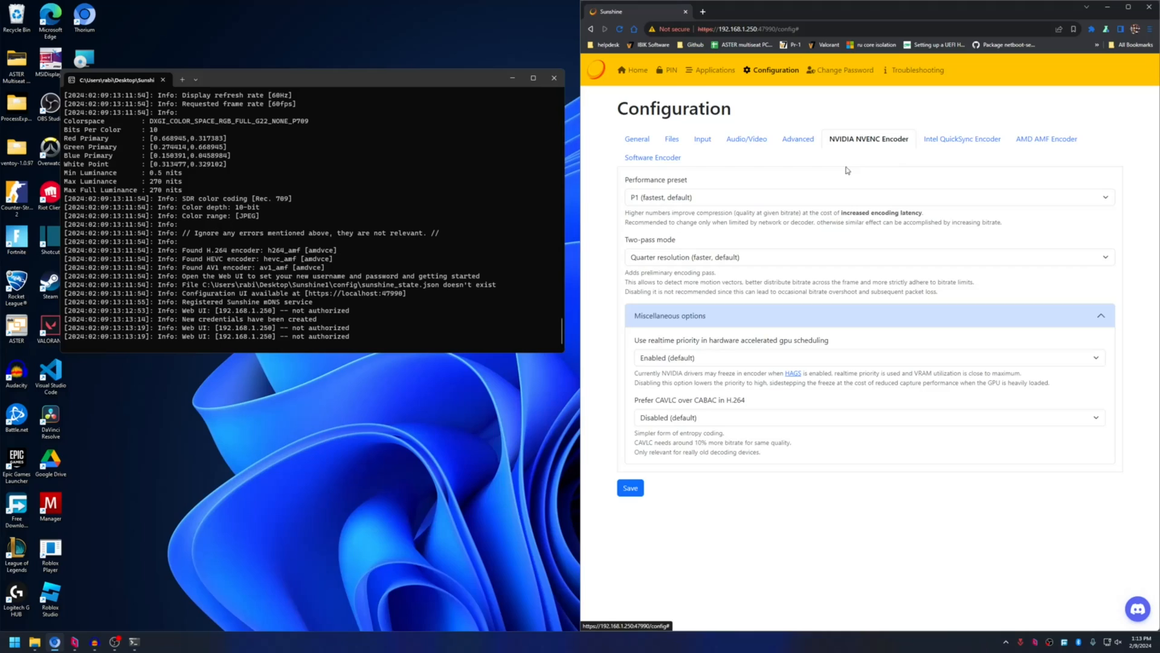
left_click(659, 203)
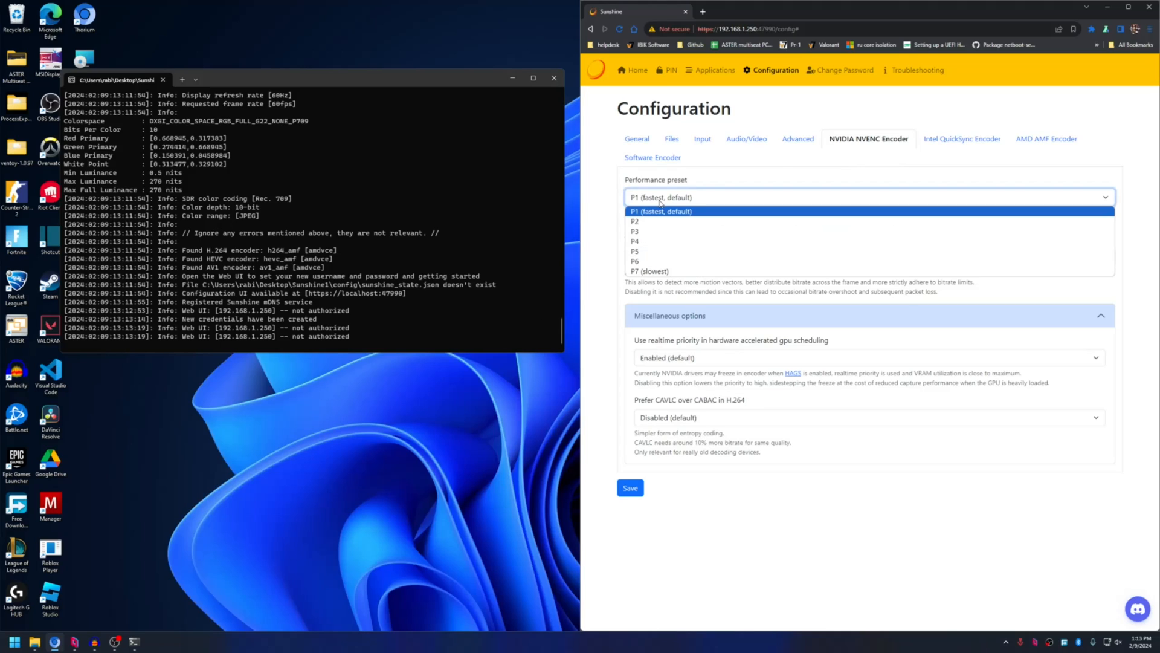
left_click(663, 194)
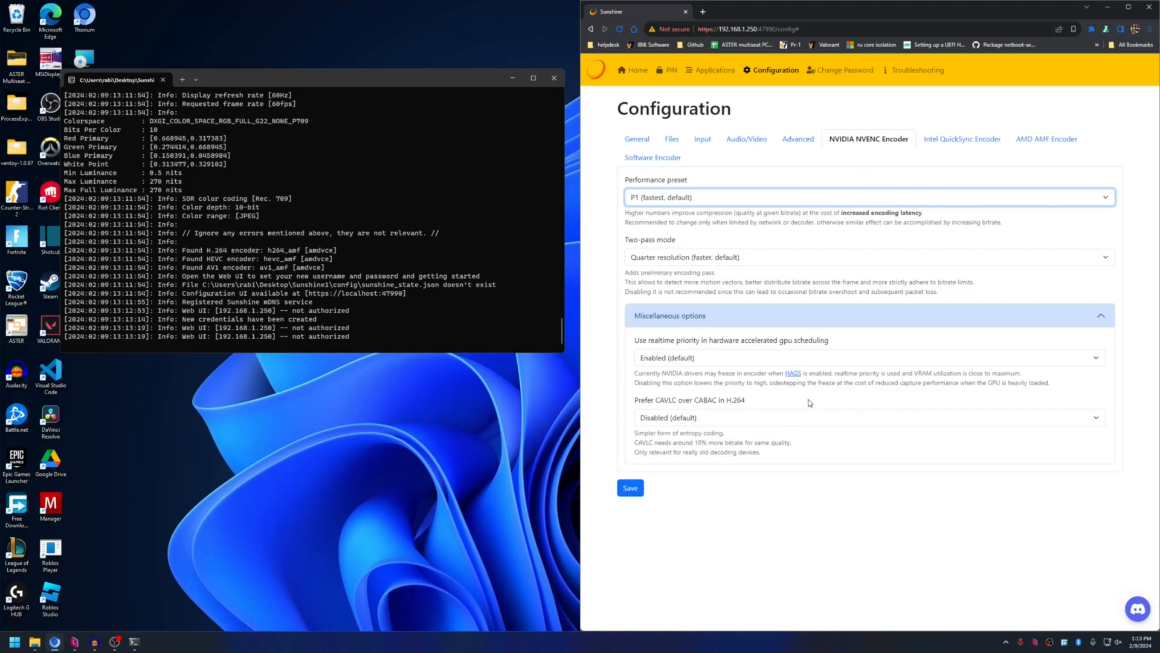
Set the AMD AMF encoder's quality to "quality -- prefer quality", then save the configuration and apply it.
left_click(1046, 141)
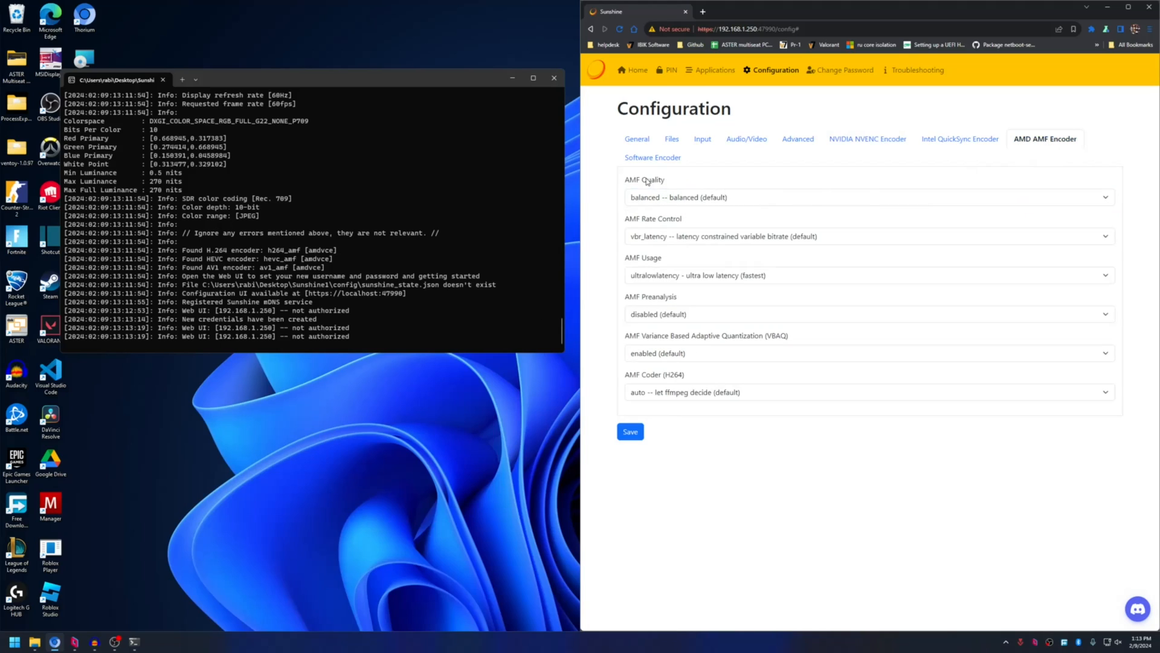
left_click(667, 201)
left_click(659, 221)
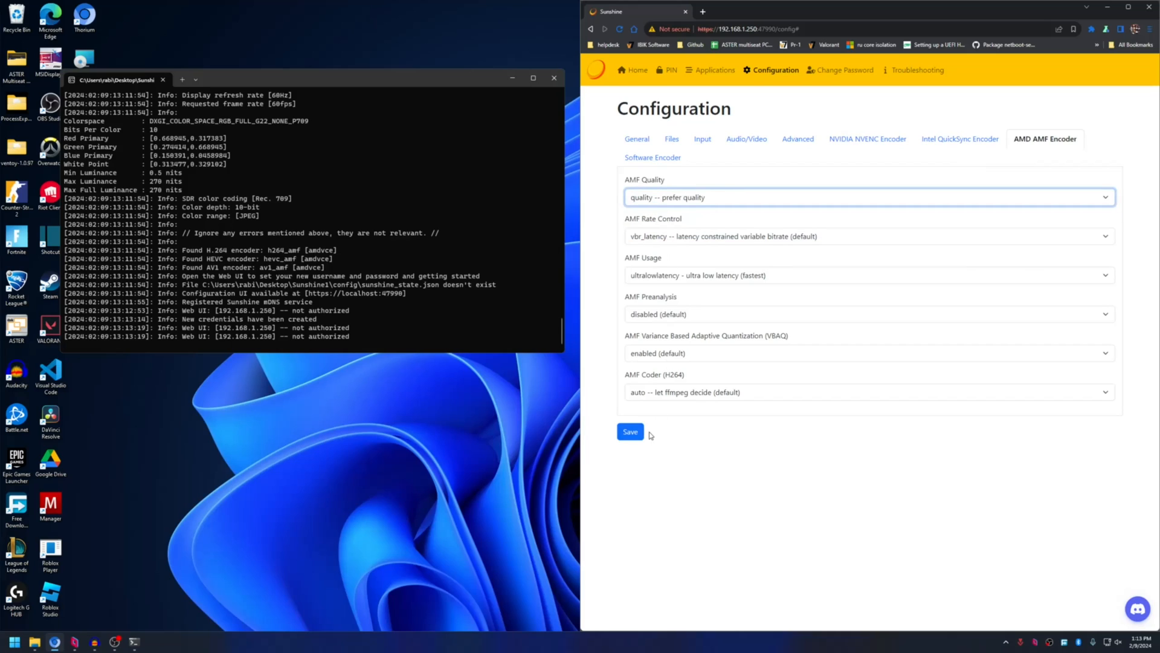
left_click(637, 433)
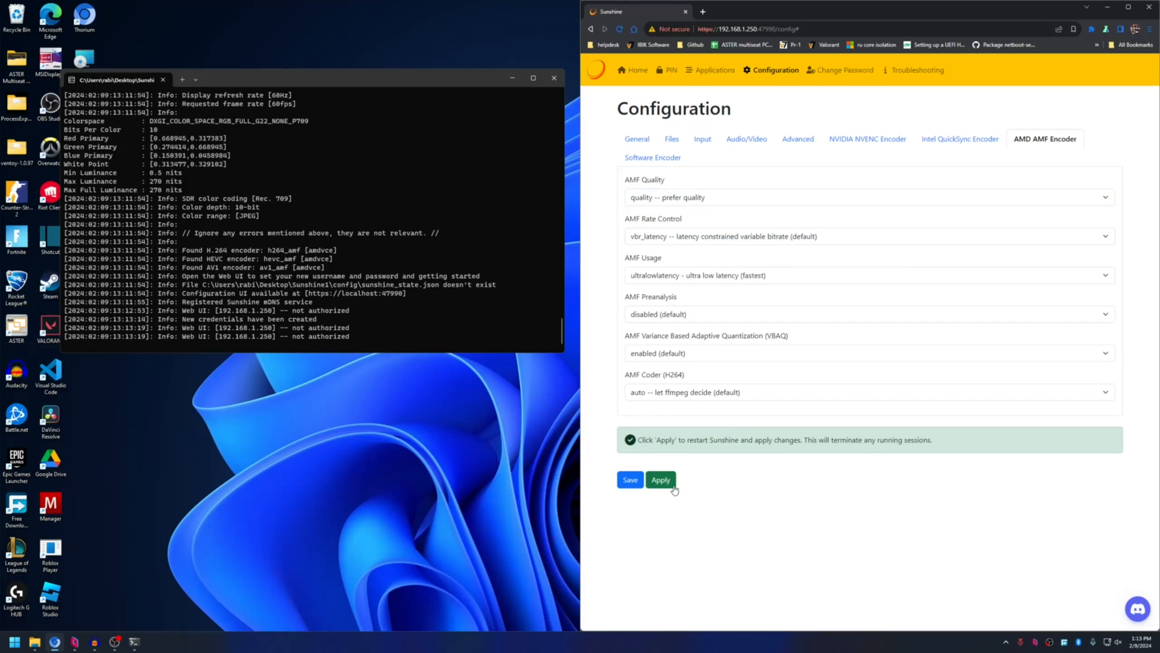
left_click(661, 481)
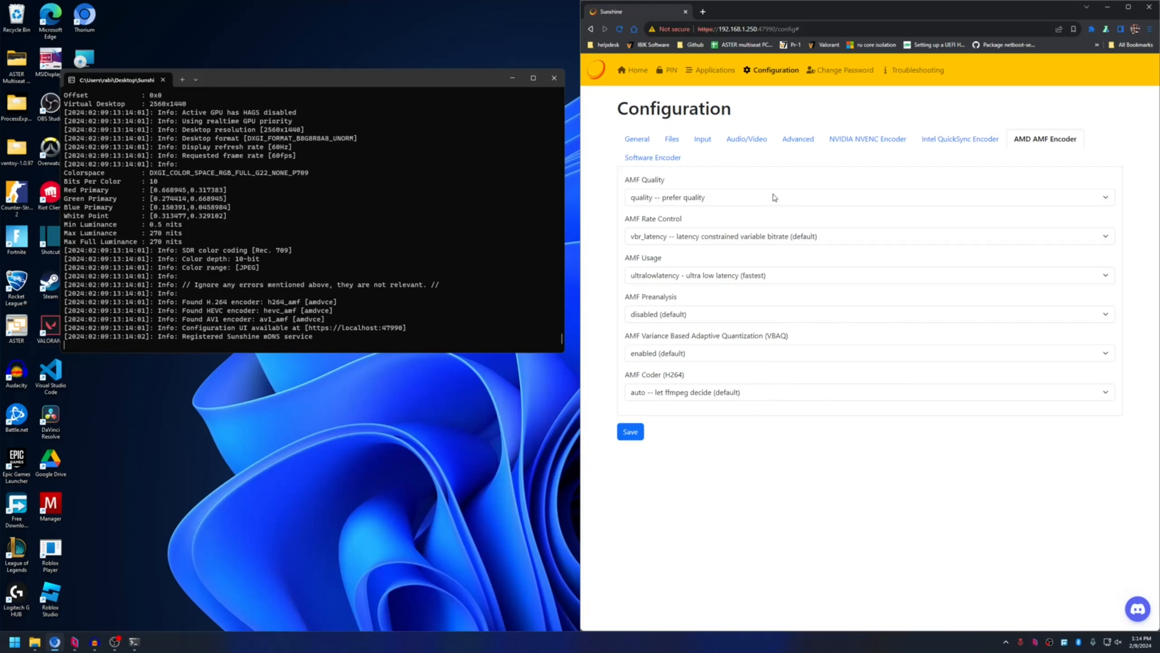
Launch Moonlight and move its window away from the Sunshine web UI.
key("super")
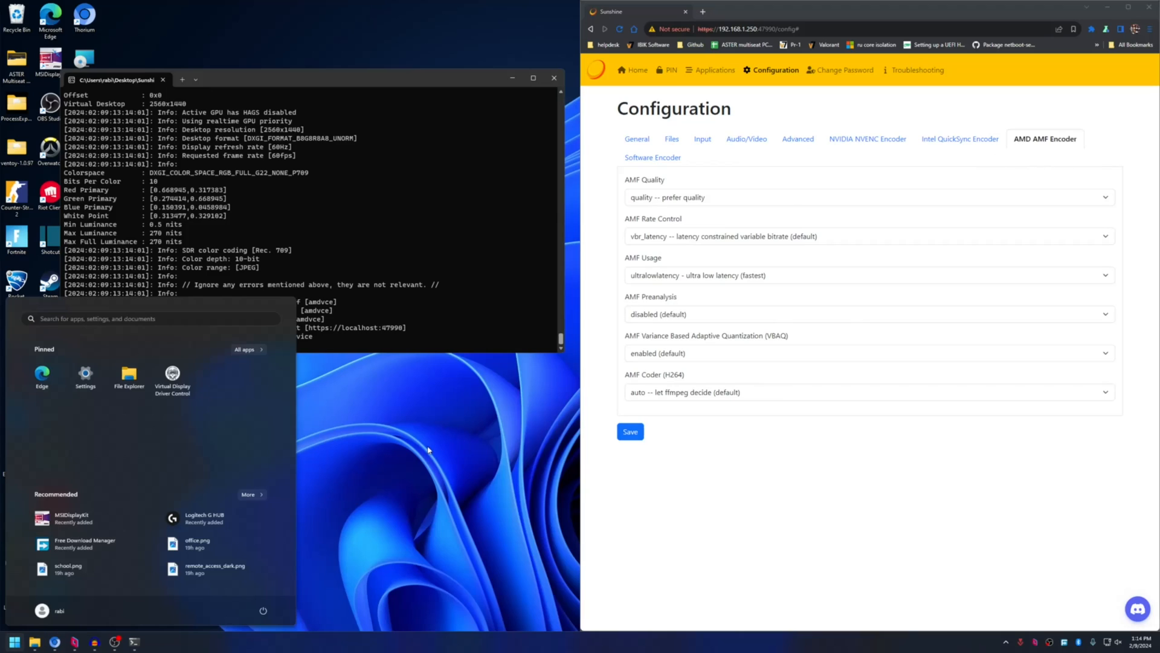
type("moo")
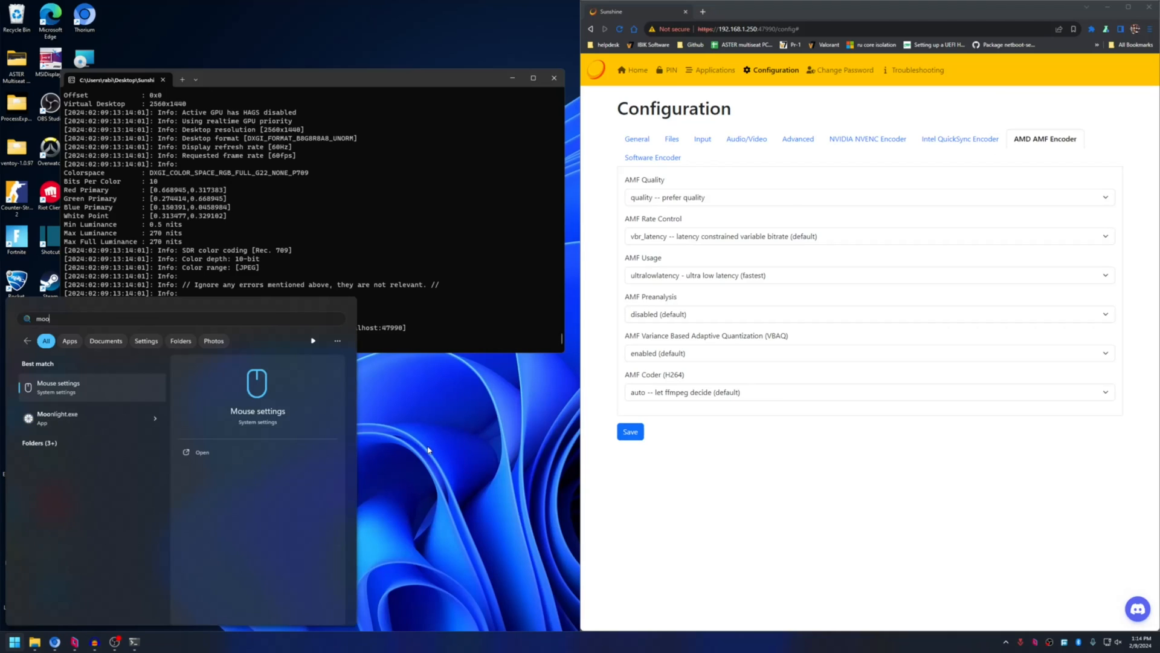
left_click(58, 417)
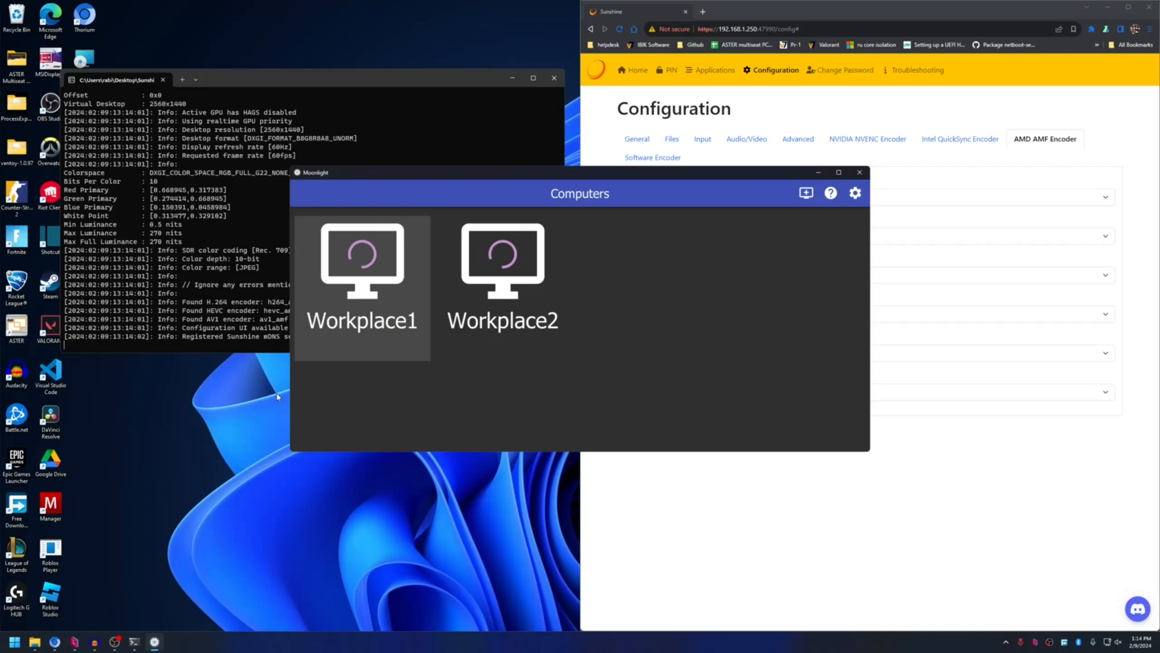
left_click_drag(485, 170, 257, 142)
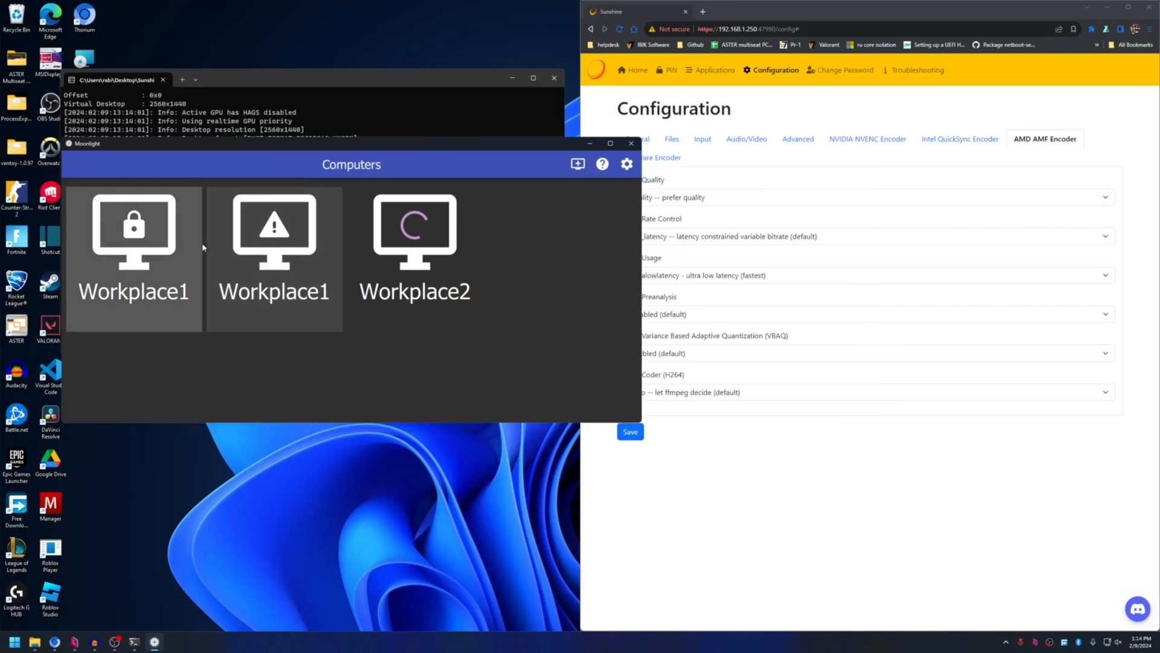
right_click(426, 264)
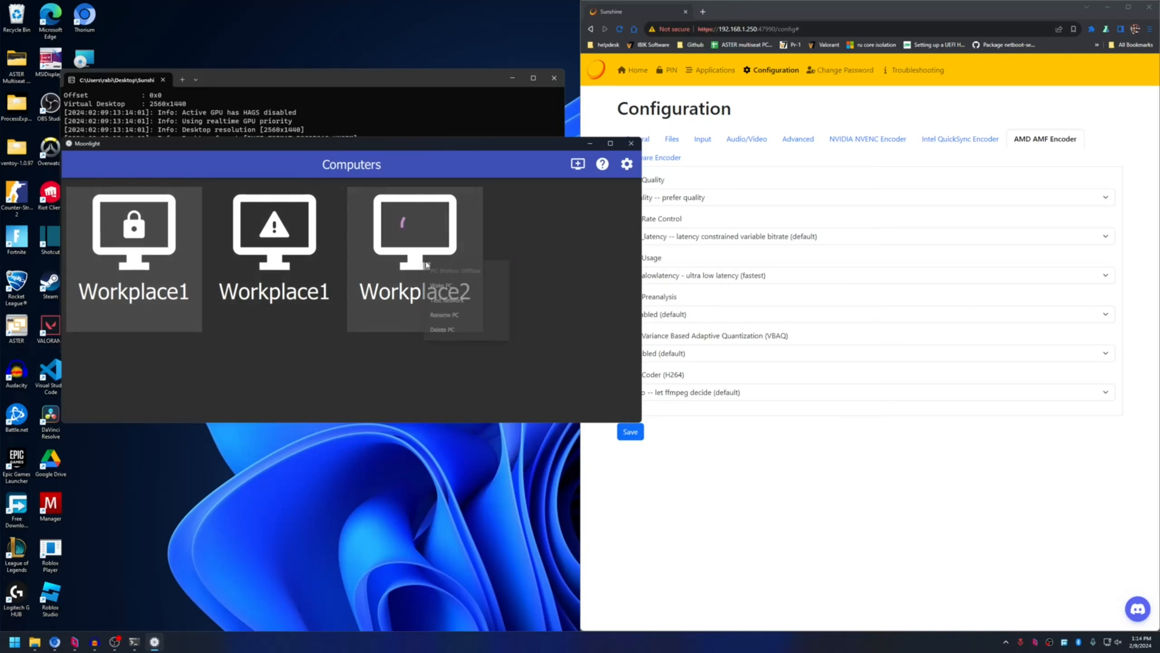
left_click(455, 329)
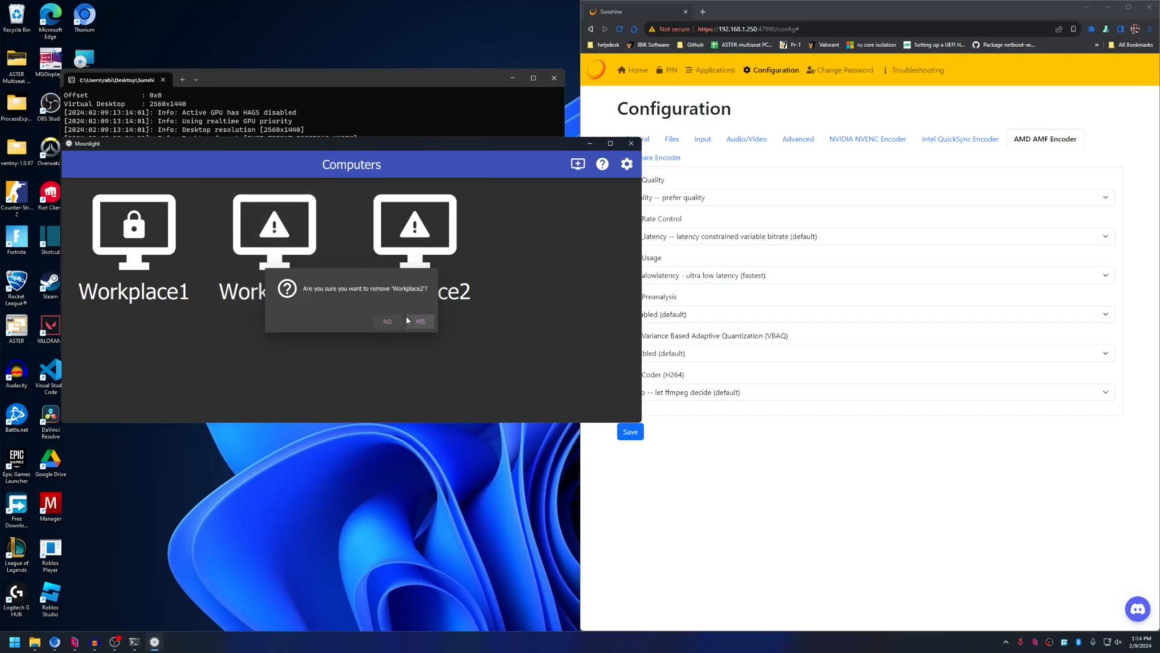
left_click(407, 321)
right_click(281, 248)
left_click(318, 313)
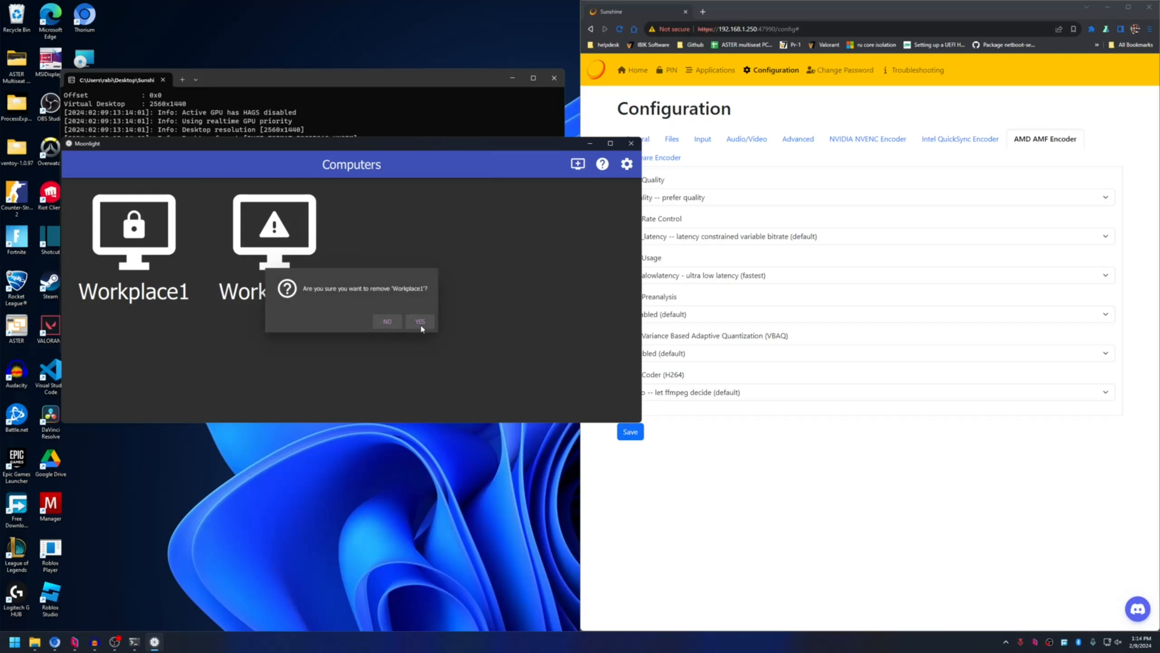
left_click(421, 326)
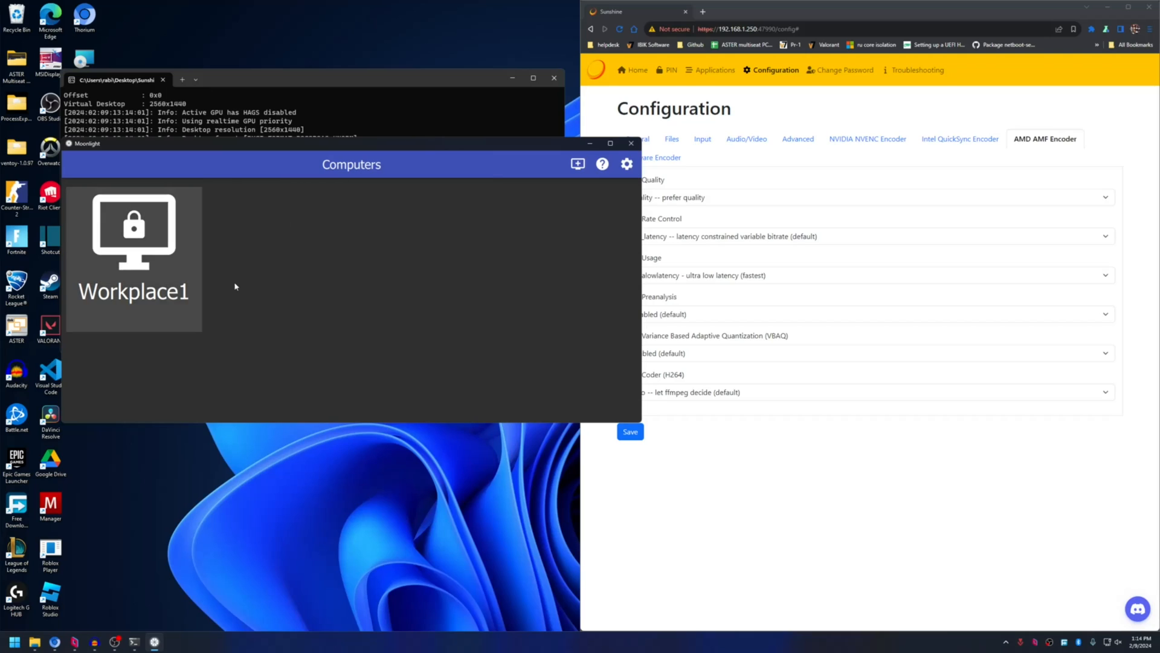
Start pairing with the locked Workplace1 host in Moonlight and submit the pairing PIN in the Sunshine web UI.
left_click(137, 230)
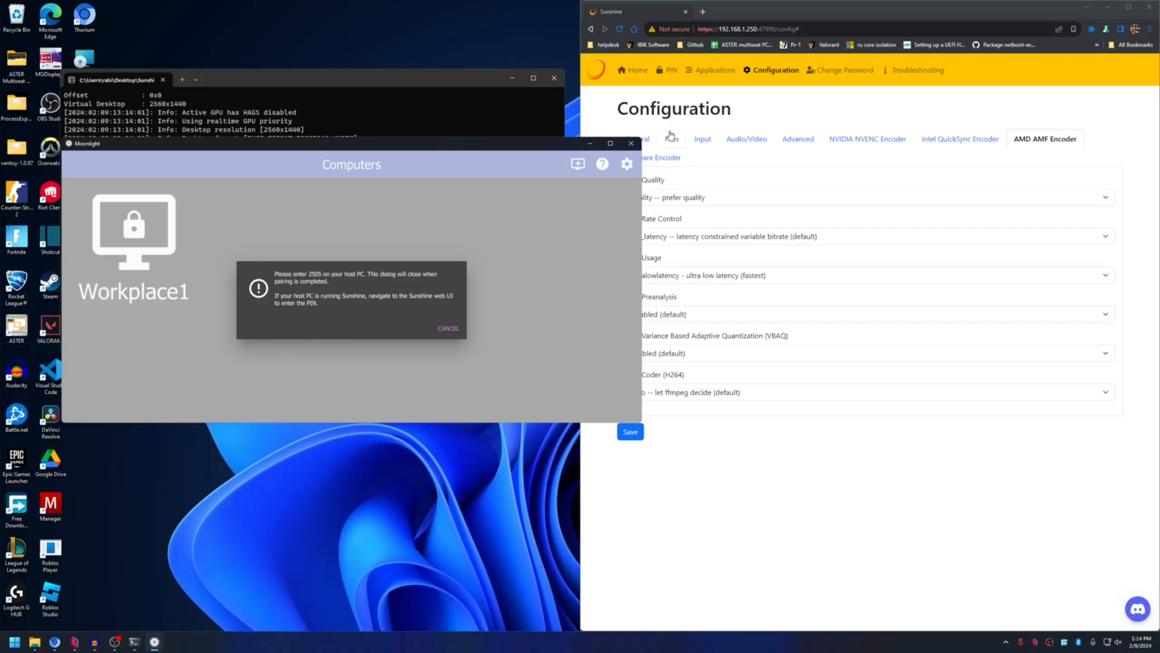
left_click(666, 72)
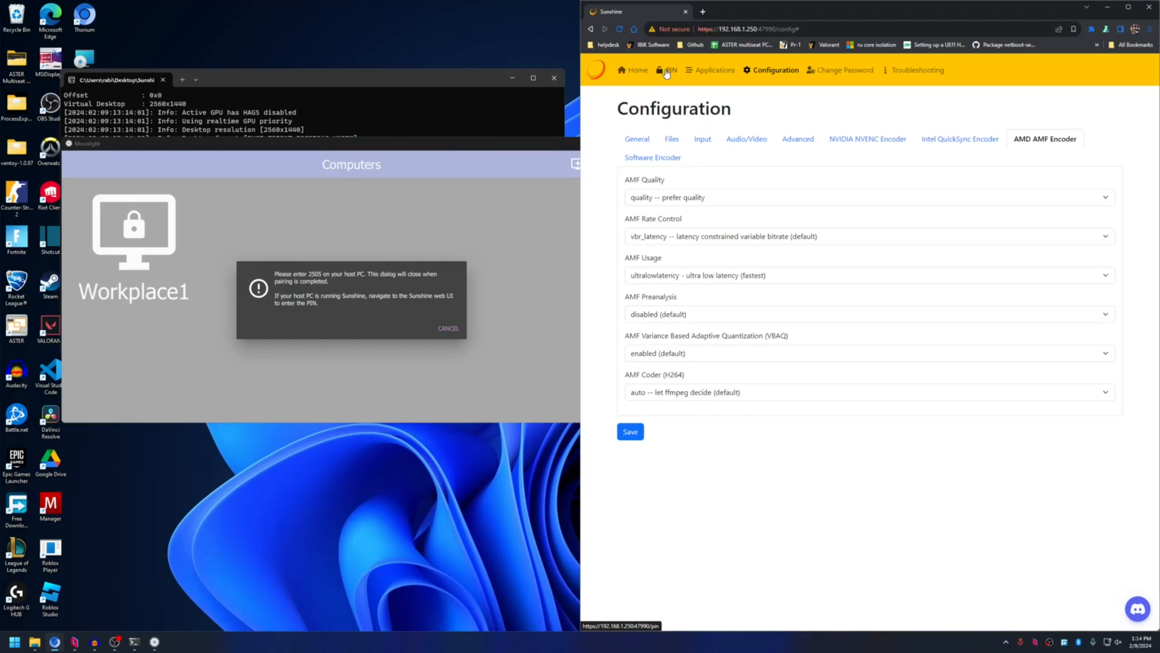
left_click(666, 72)
left_click(853, 162)
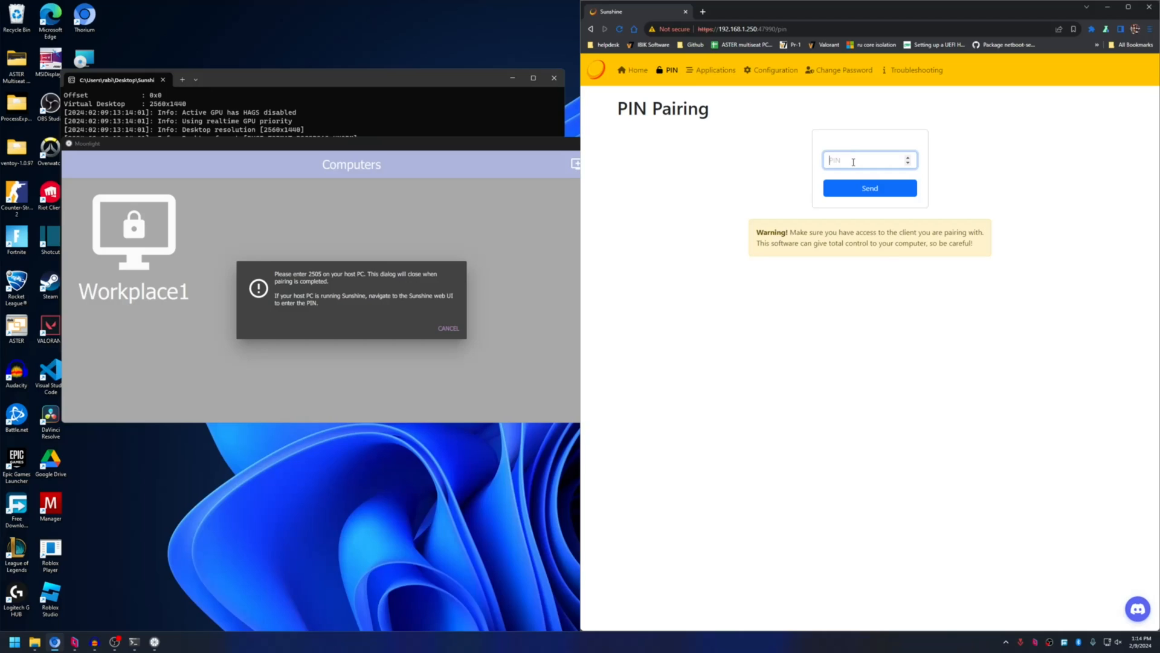
type("2505")
left_click(870, 188)
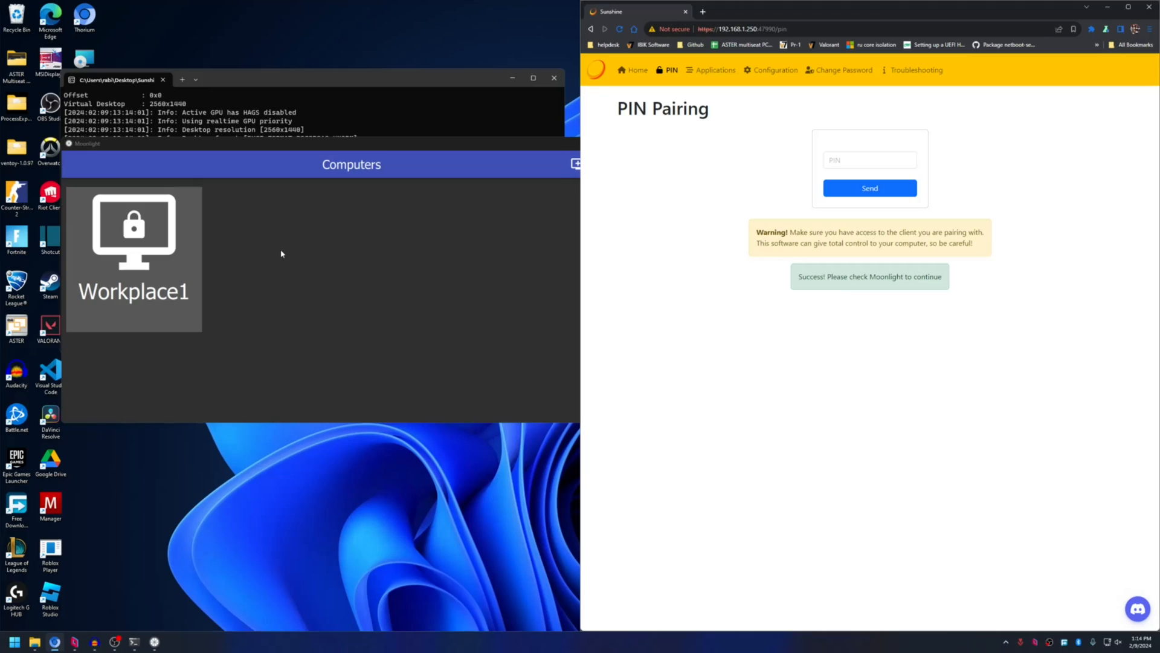
View the apps offered by Workplace1 in Moonlight, return to the computer list, and go back to the Sunshine web UI.
left_click(229, 259)
left_click(134, 260)
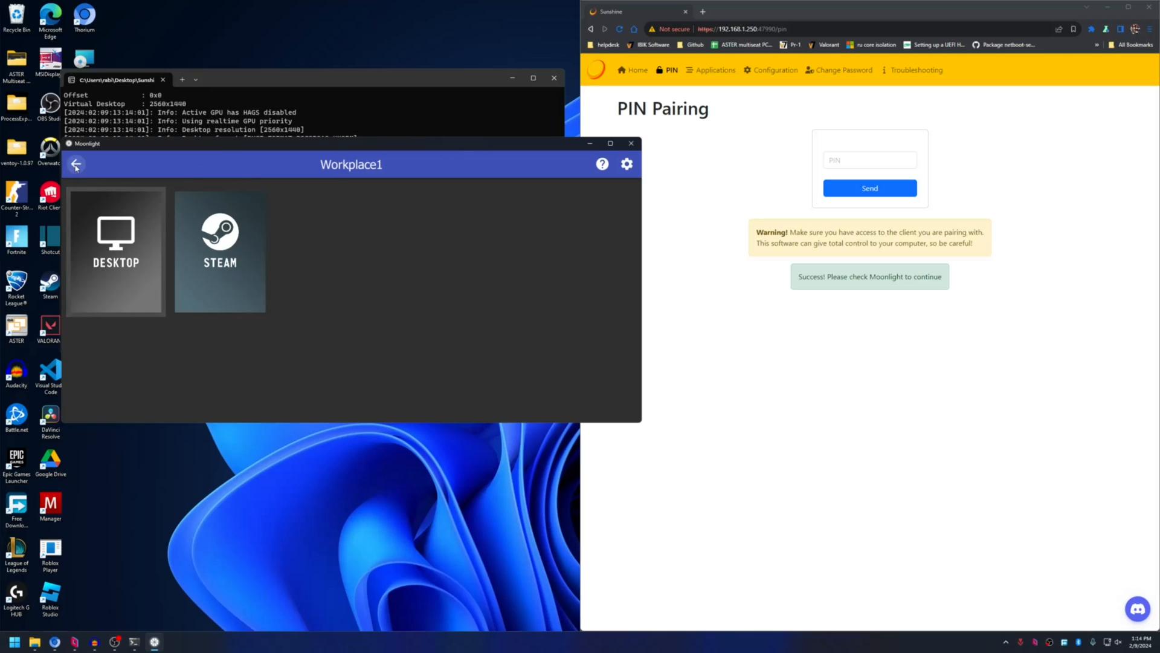
left_click(76, 165)
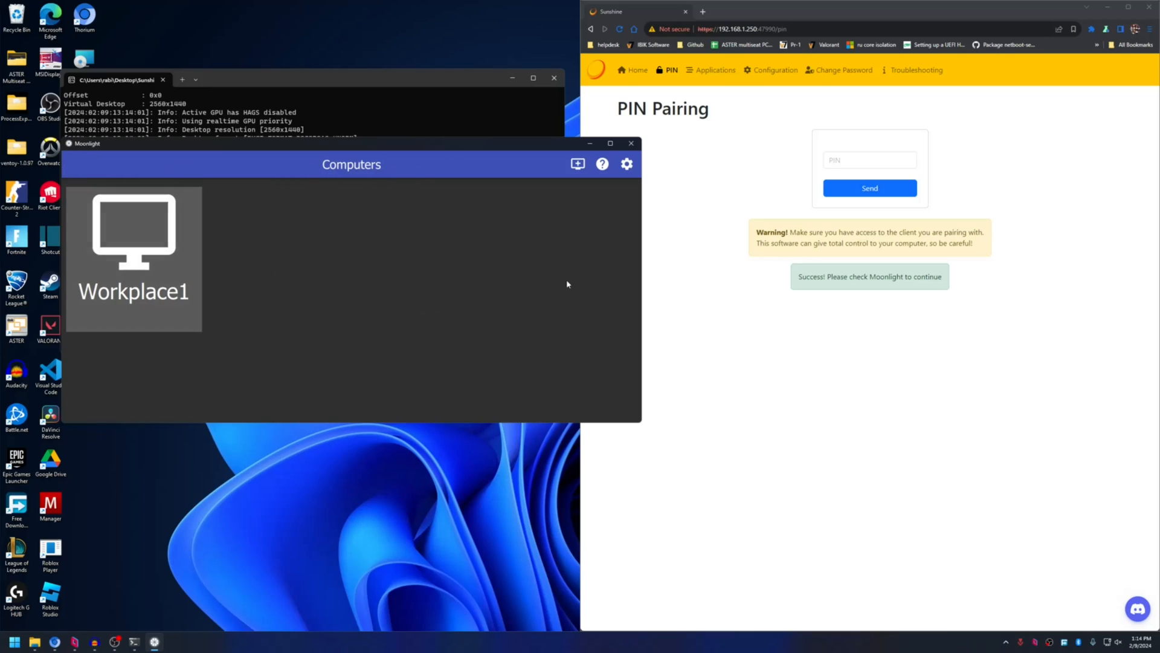
left_click(715, 240)
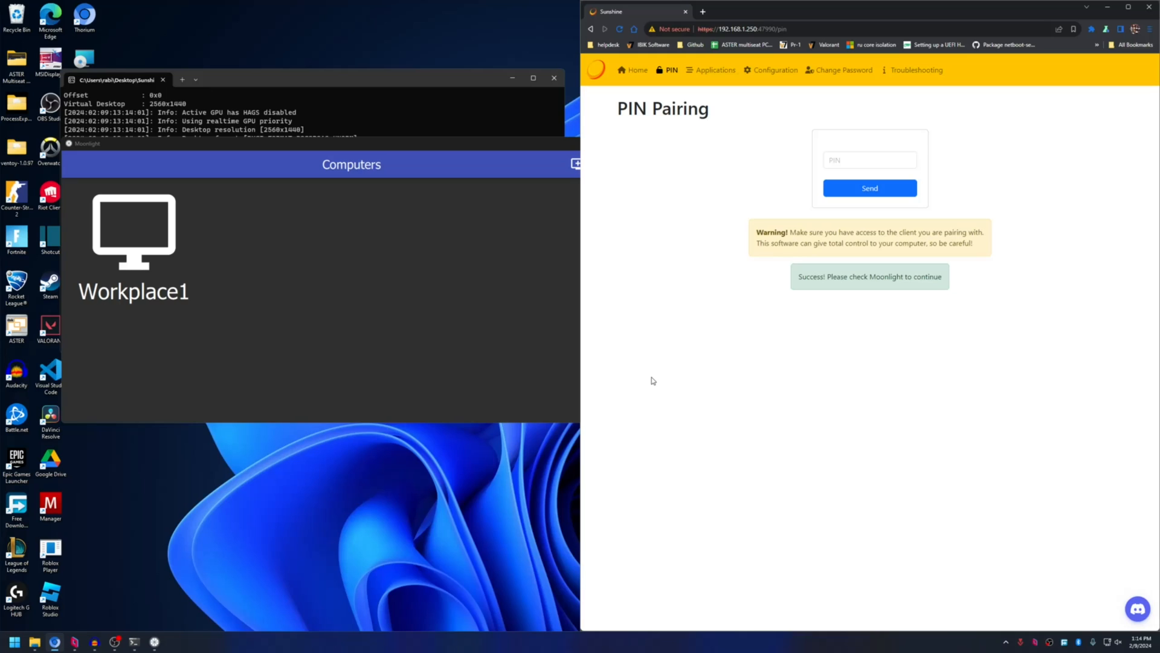
Switch to the Parsec session, open ASTER Control to check which workplace it runs in, and close it without changes.
left_click(75, 642)
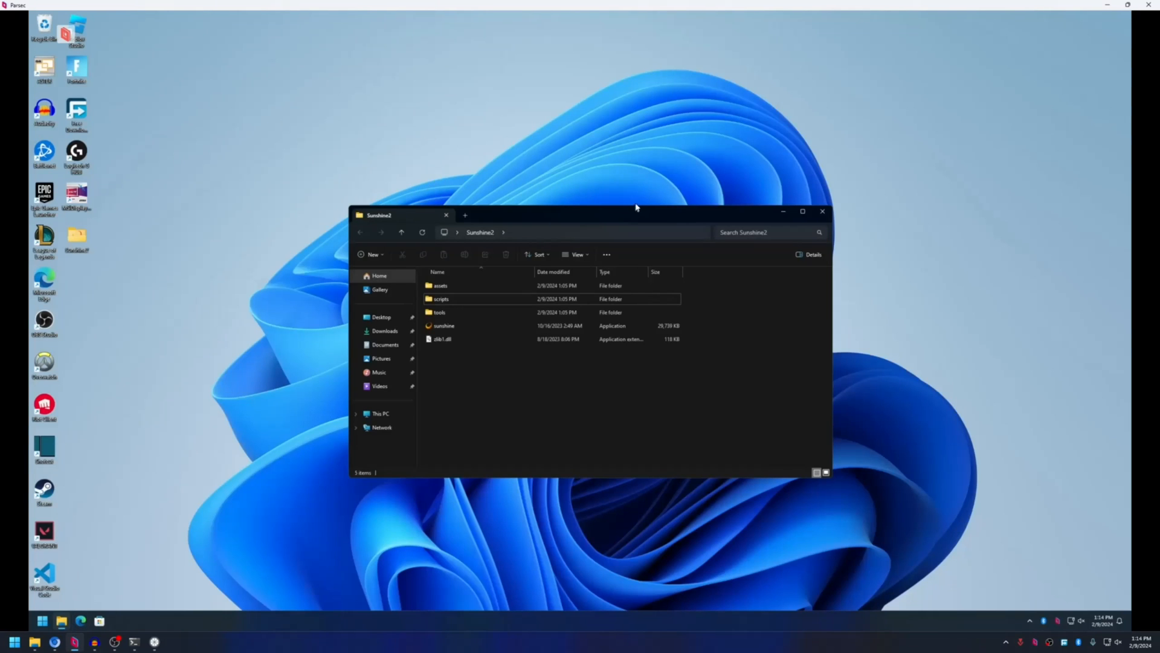
left_click_drag(592, 214, 565, 185)
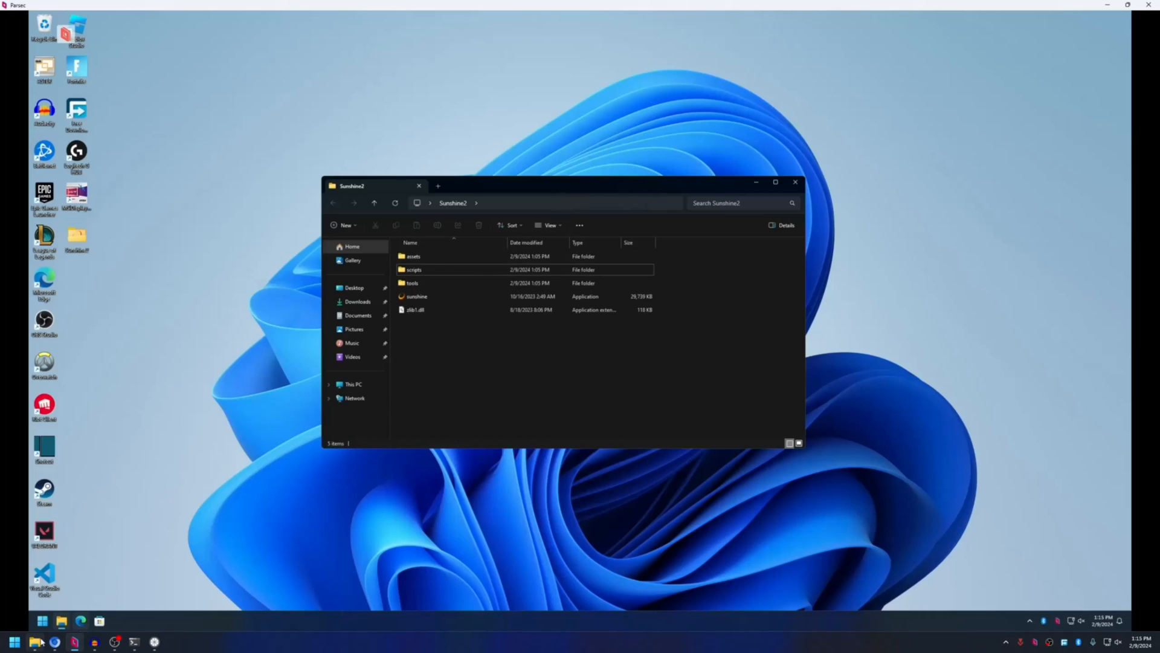
left_click(42, 620)
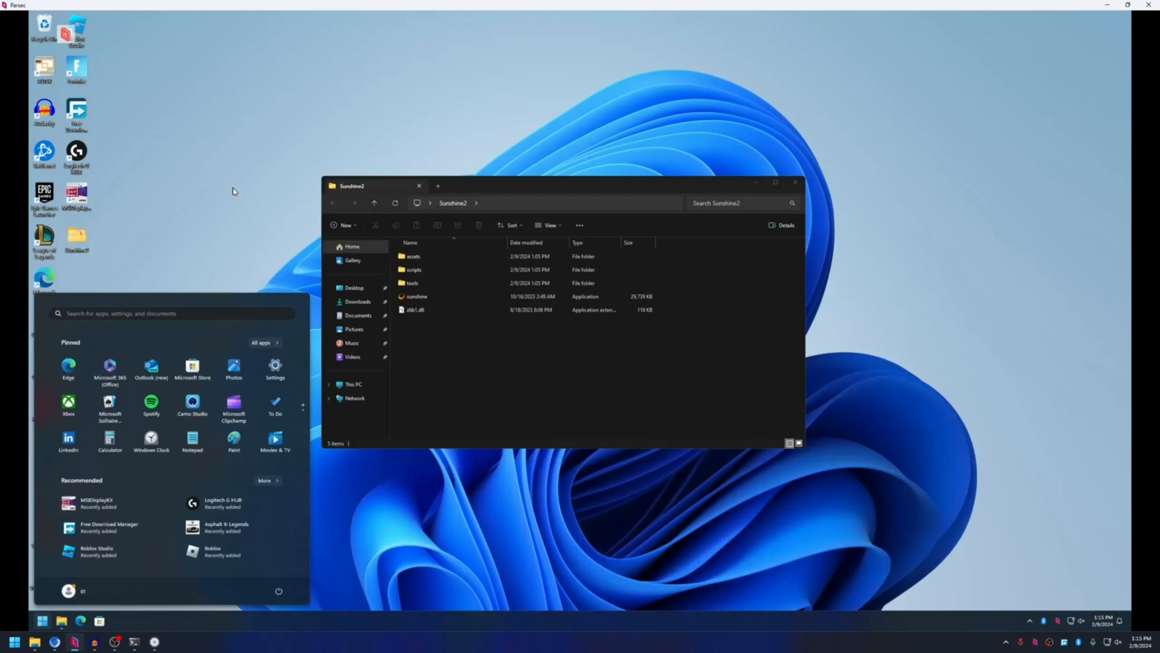
type("aster")
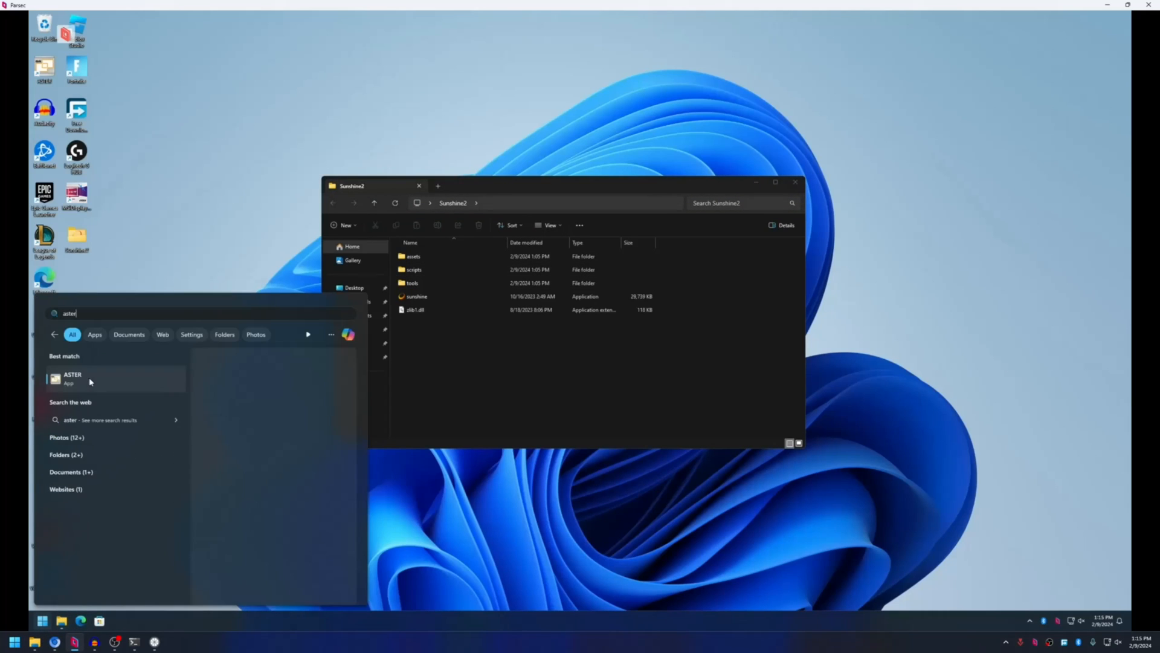
key("Return")
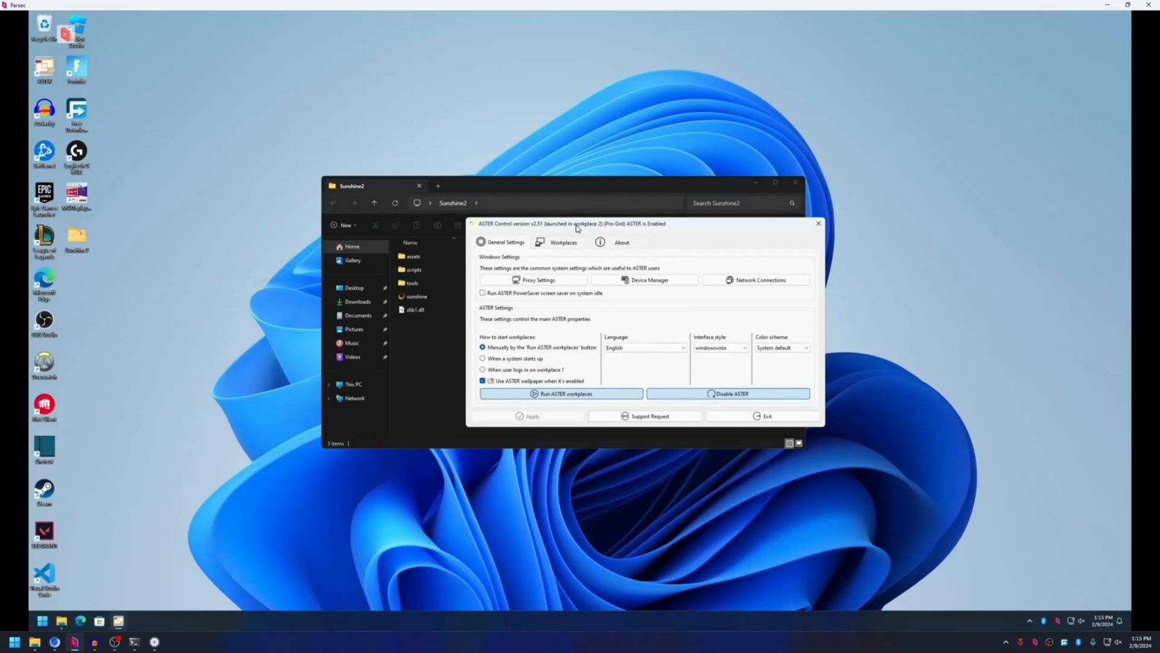
left_click_drag(573, 228, 586, 228)
left_click(832, 223)
Move the Sunshine2 folder window up and run the sunshine application from it.
left_click_drag(635, 194, 613, 121)
left_click(396, 223)
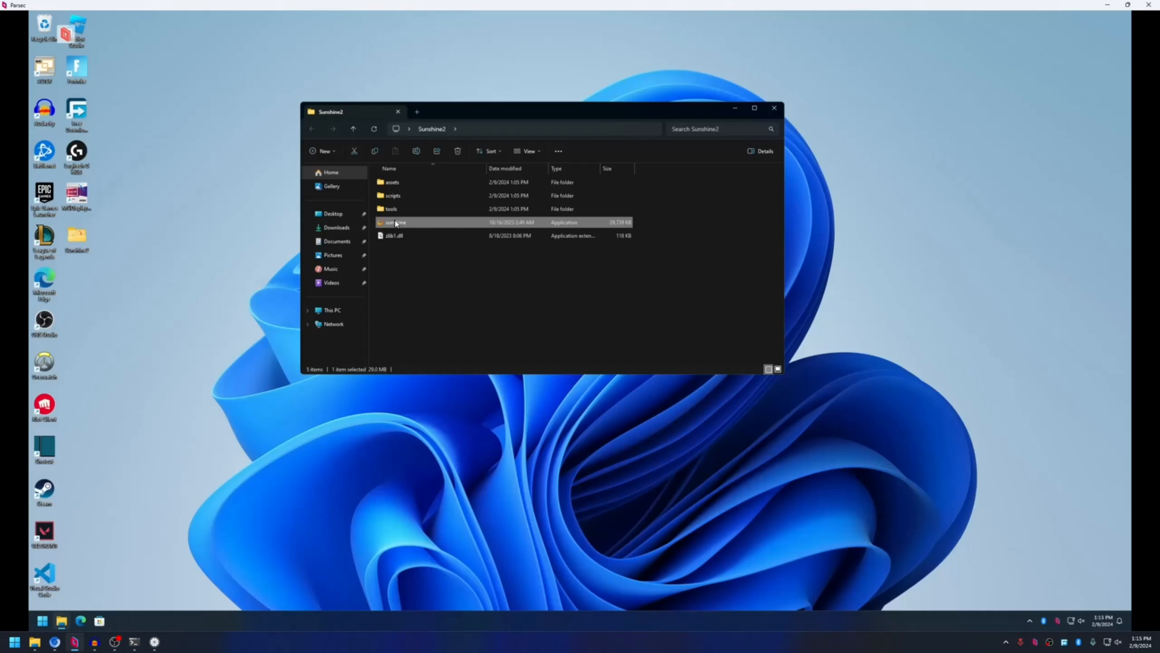
double_click(395, 223)
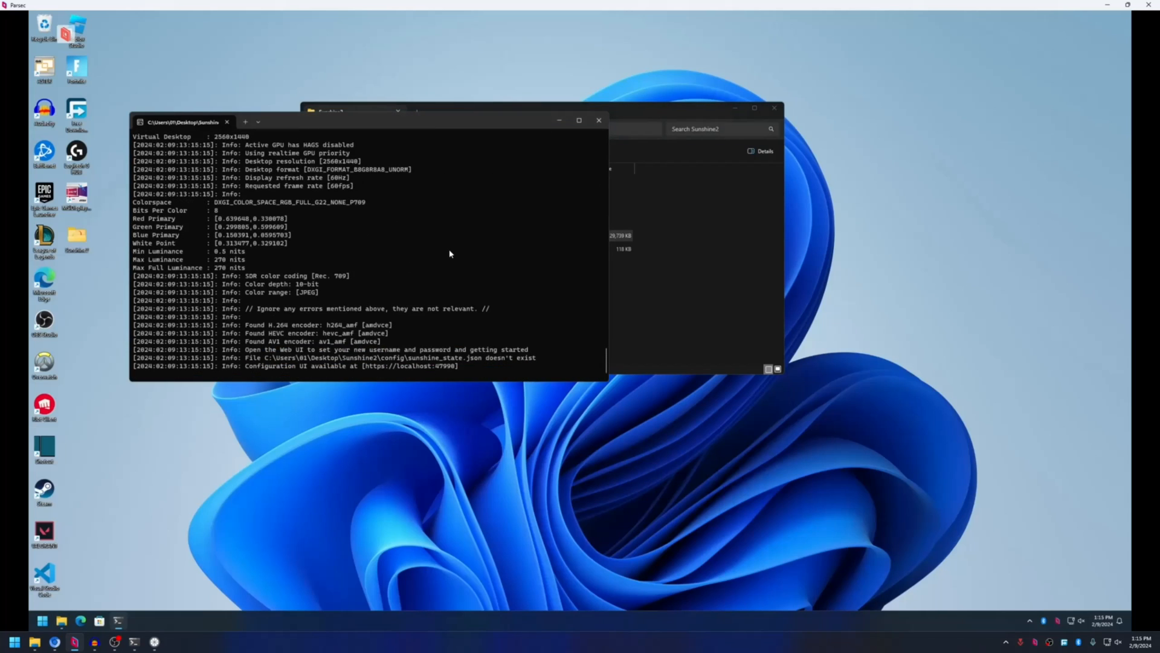
Open the Sunshine web UI in the browser, replace localhost in its address with 192.168.1.251, and proceed past the certificate warning.
left_click(421, 358, "ctrl")
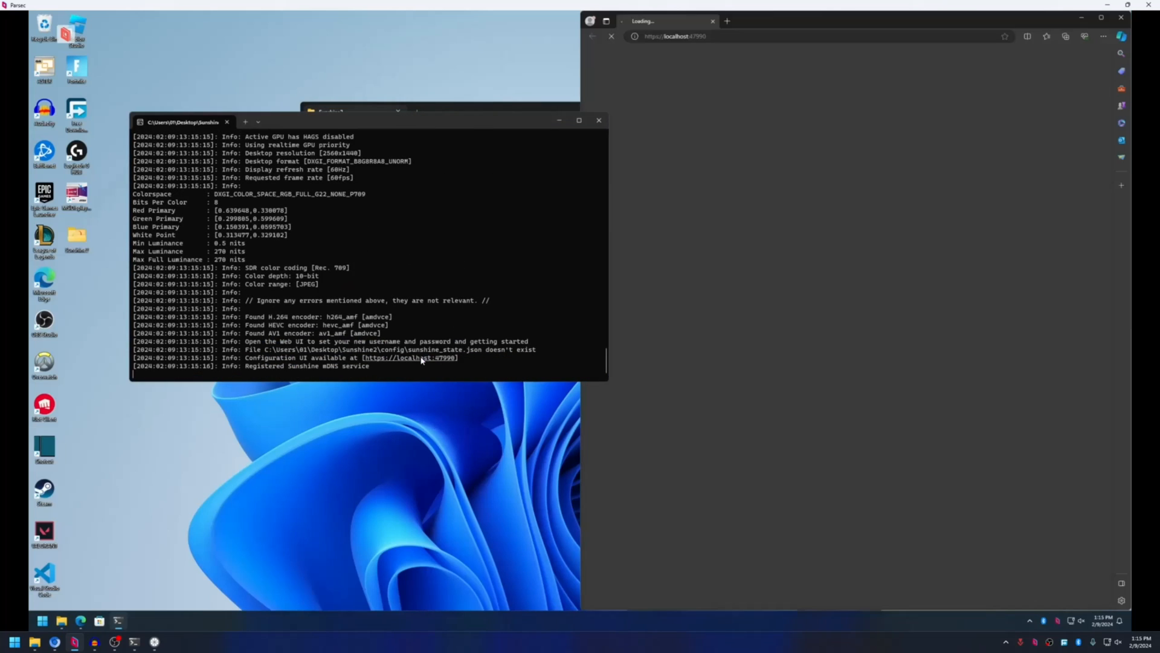
double_click(675, 36)
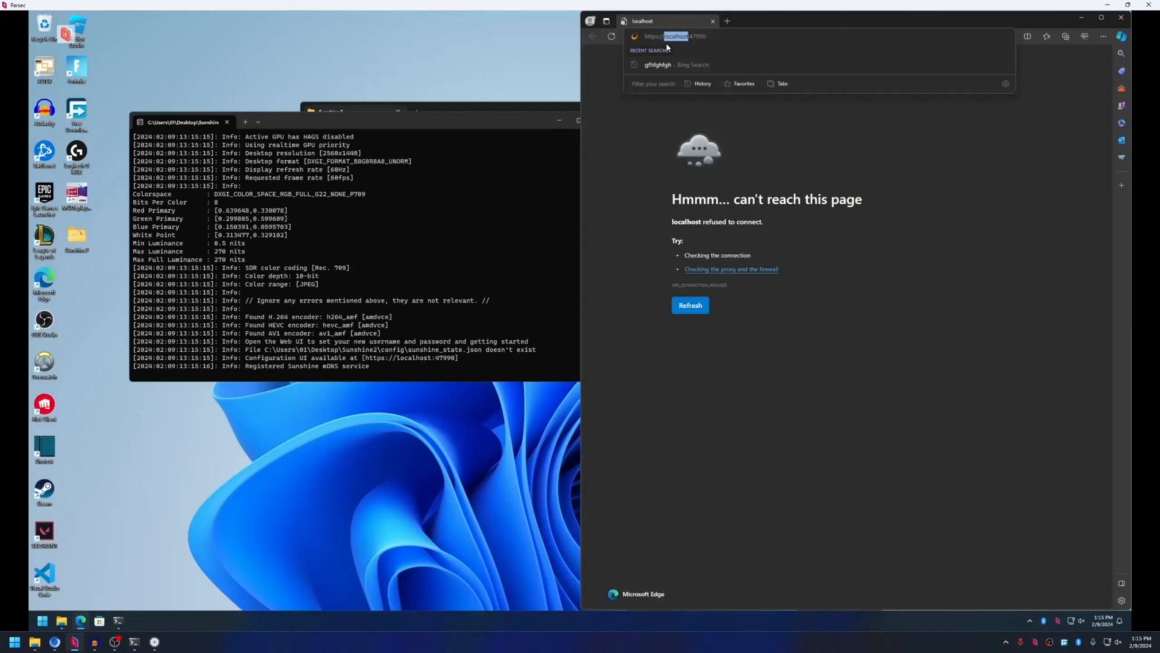
type("192.168.1.25")
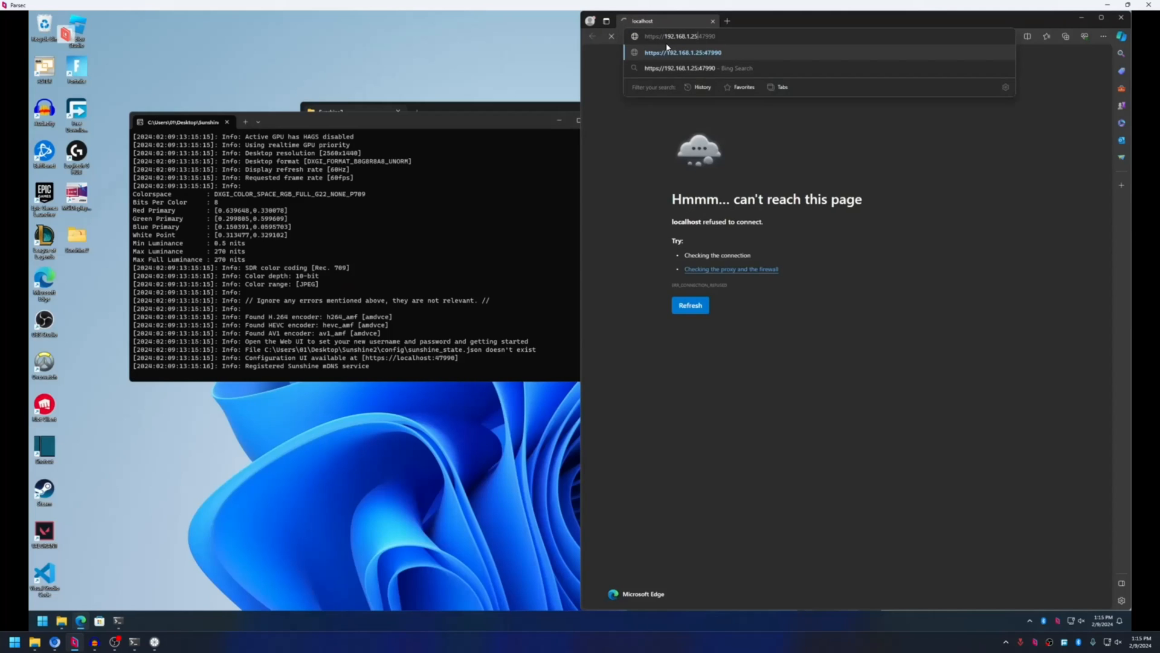
type("1")
key("Return")
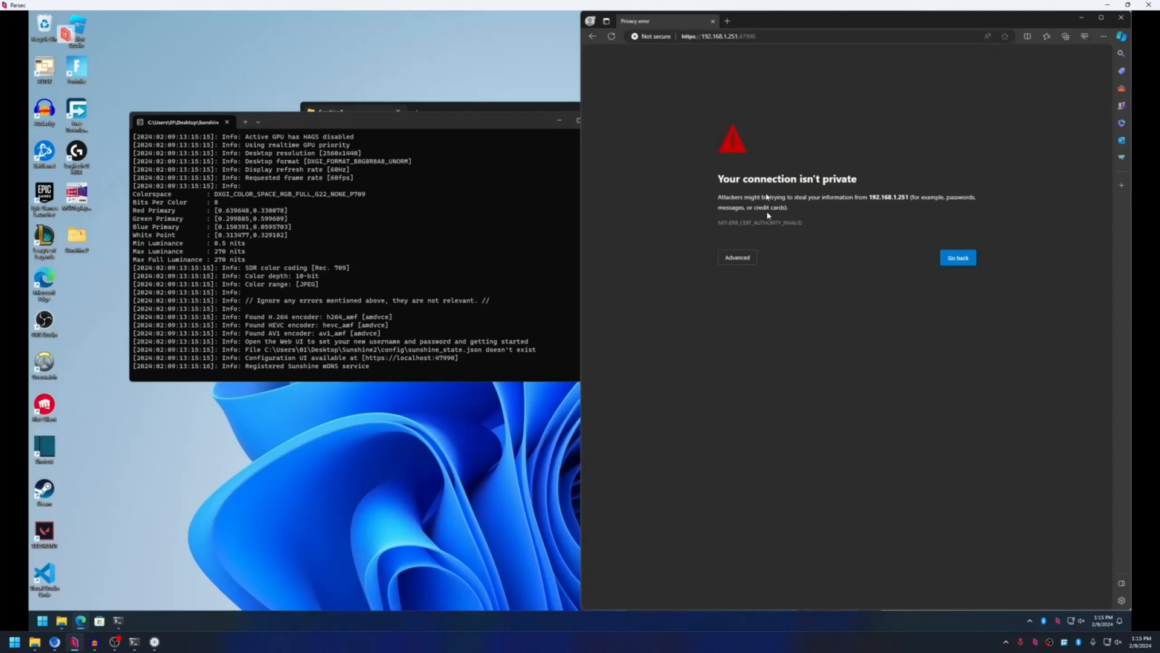
left_click(744, 259)
left_click(730, 324)
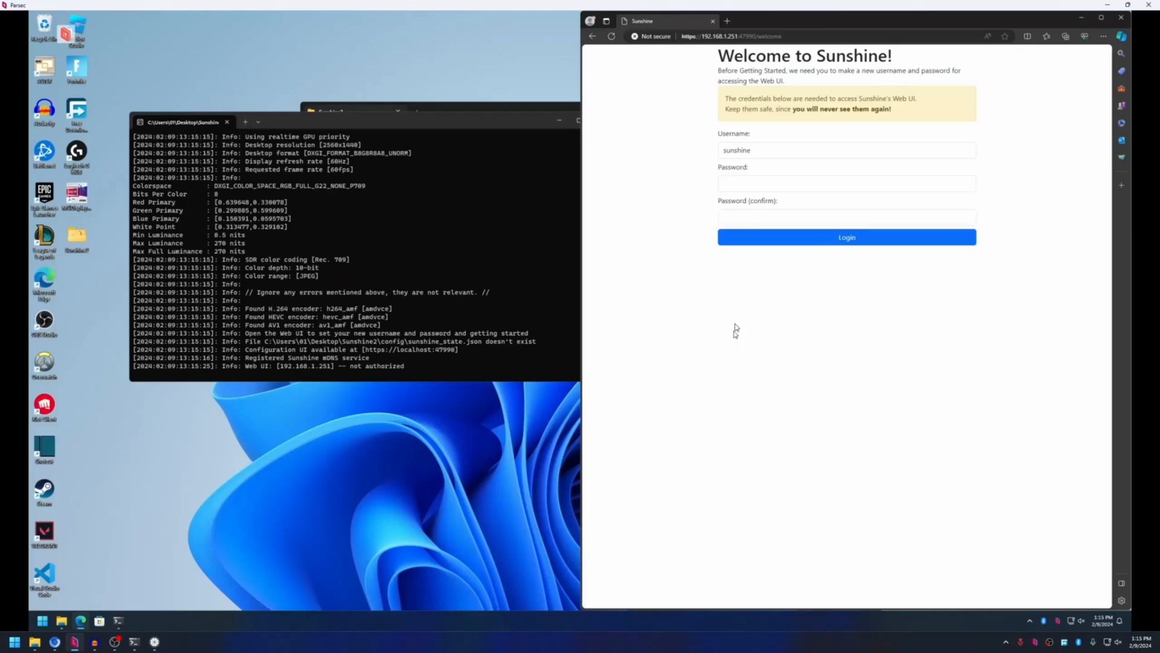
Create the web UI credentials with the username workplace2 and a password, confirm the password, and sign in with them.
left_click(777, 150)
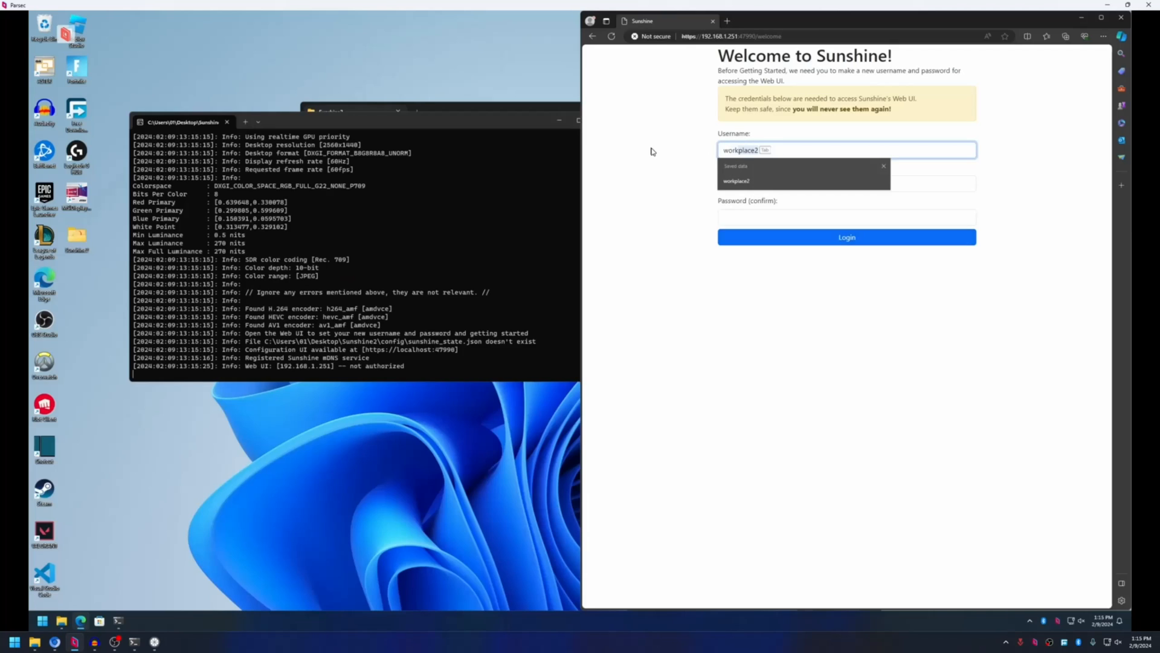
key("Tab")
key("Tab")
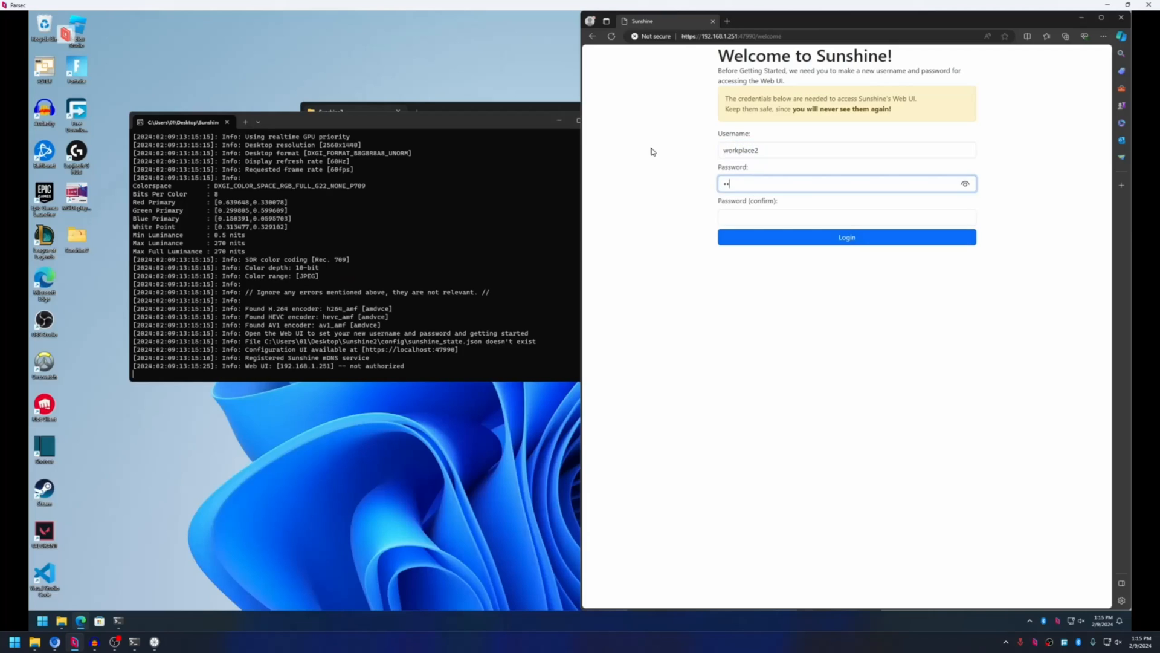
type("********")
key("Tab")
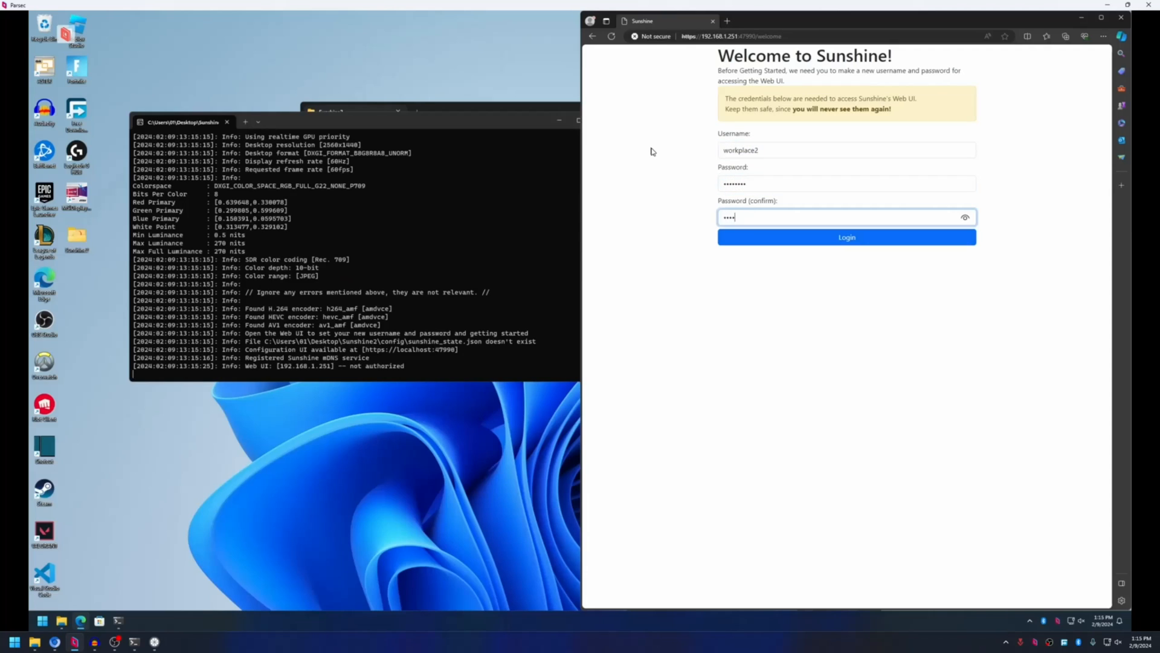
left_click(743, 249)
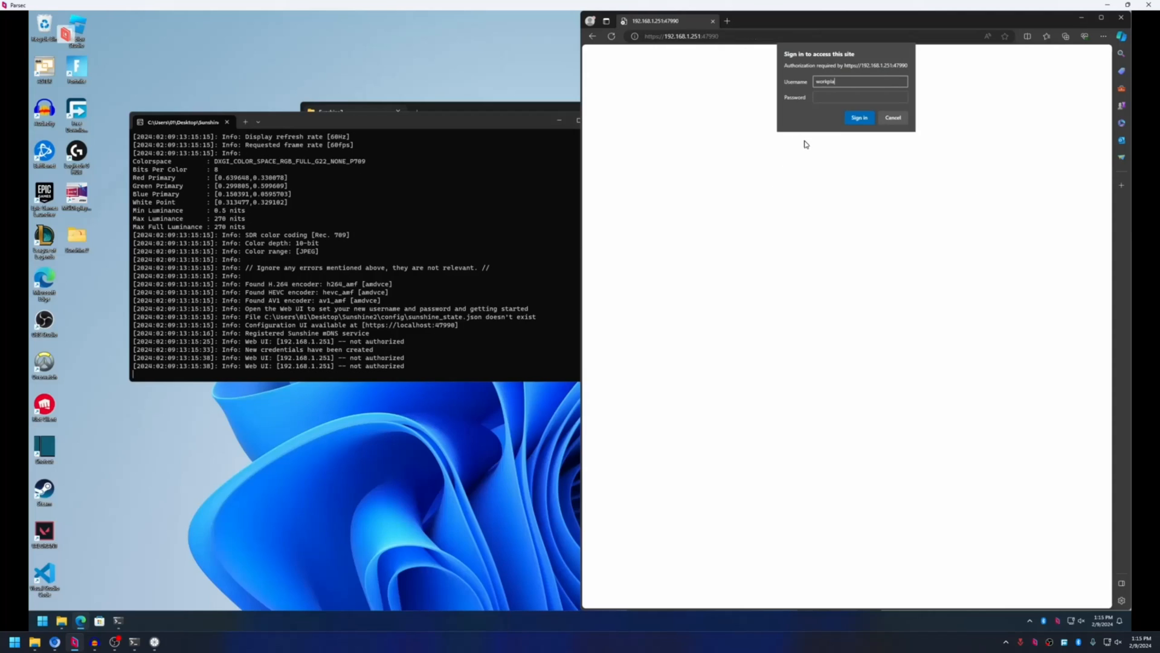
key("Tab")
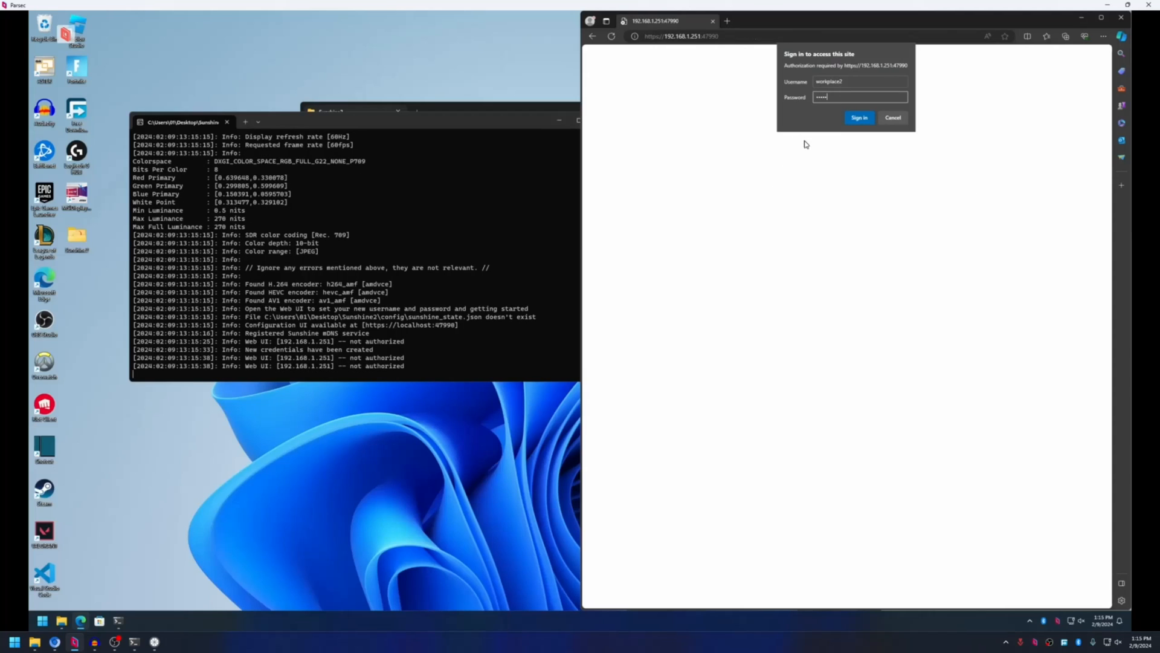
key("Return")
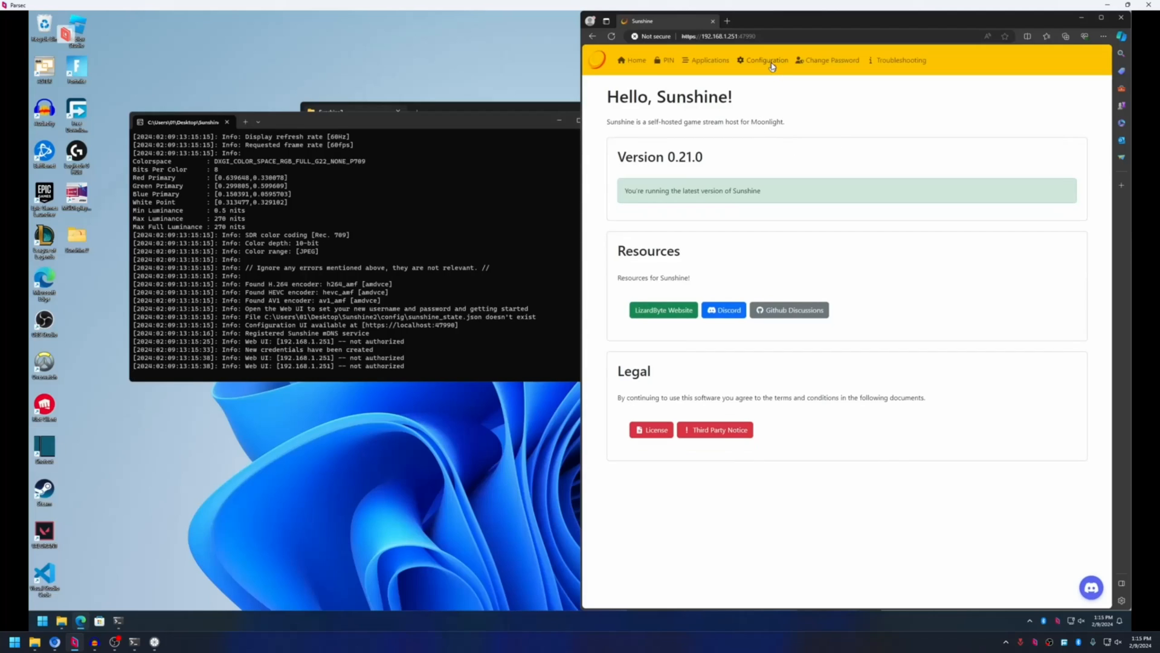
Set the Sunshine Name to Workplace2 in the general configuration.
left_click(772, 62)
left_click(715, 181)
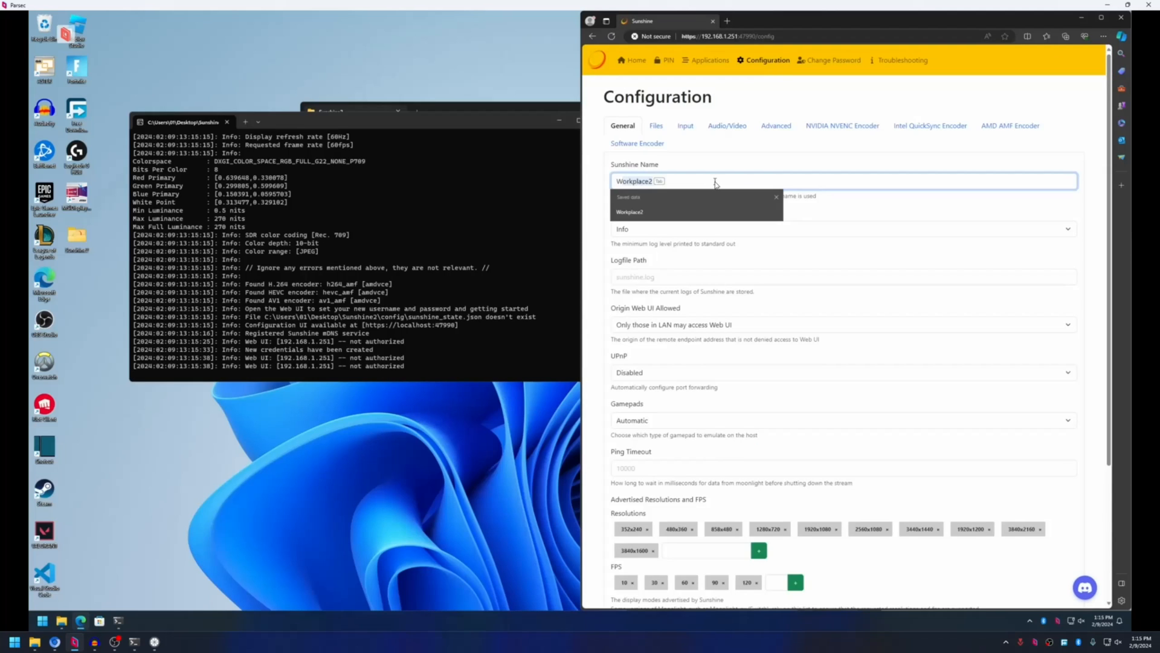
key("Tab")
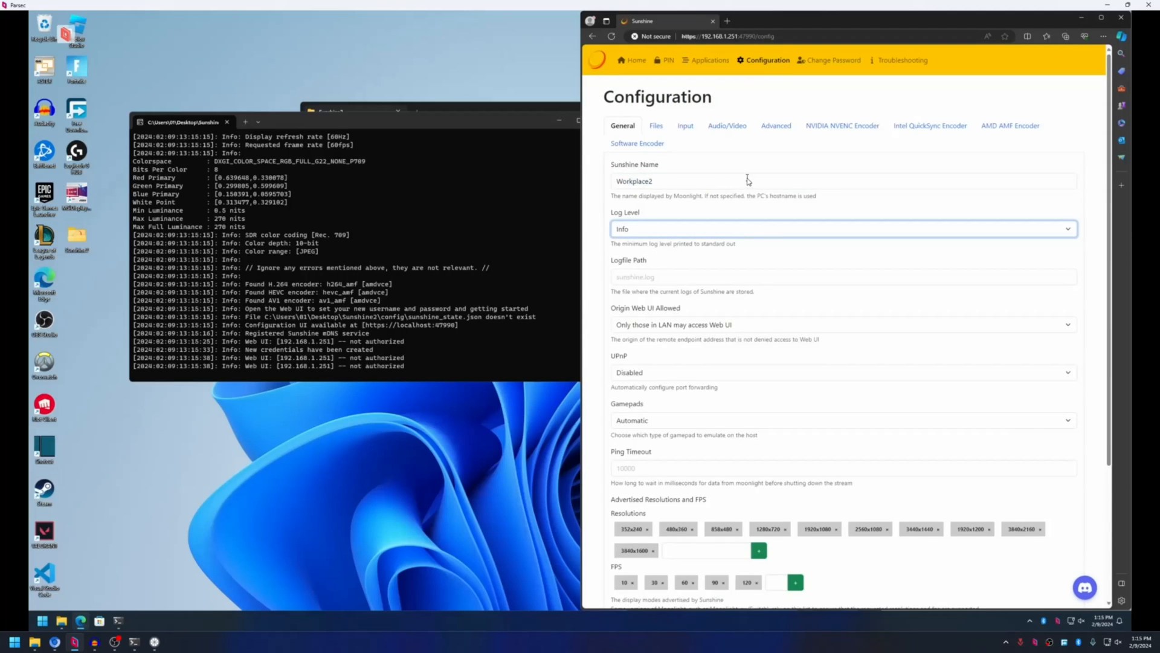
Set AMF Quality to "quality -- prefer quality" for the AMD AMF encoder, then save and apply the configuration.
left_click(1012, 132)
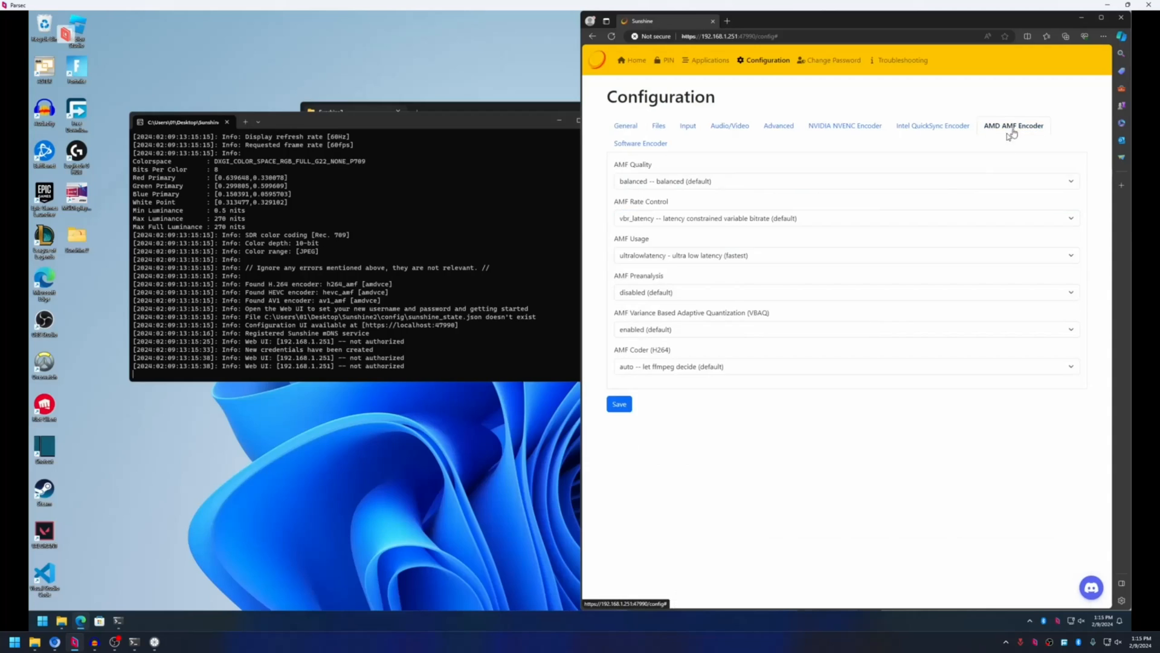
left_click(655, 176)
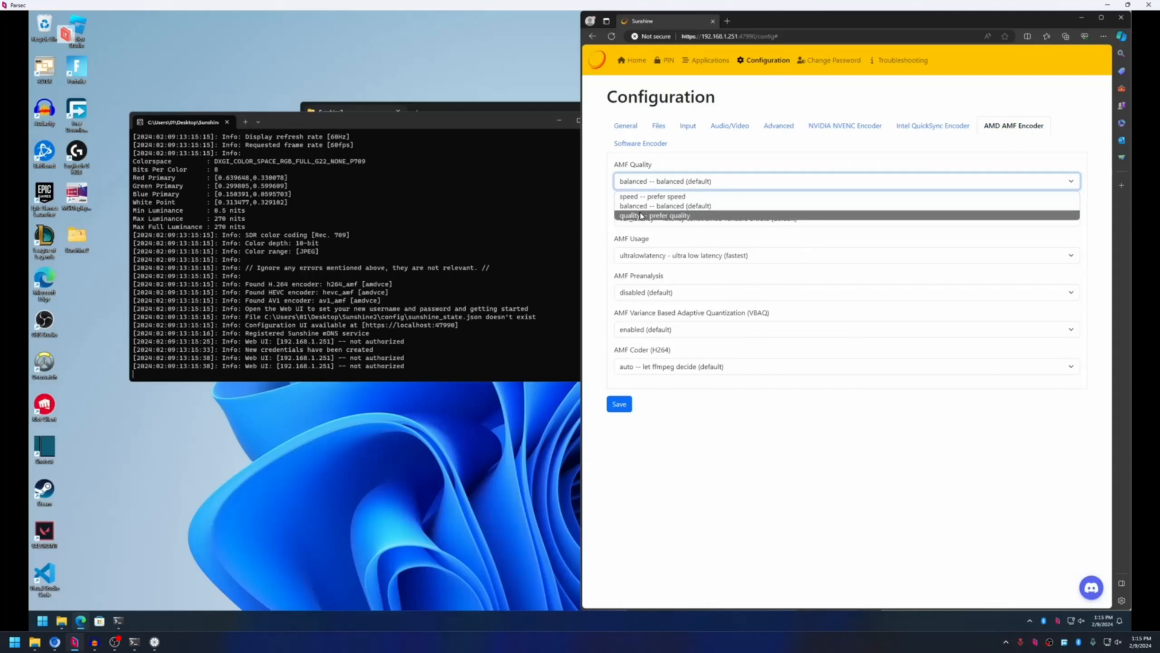
left_click(643, 213)
left_click(619, 403)
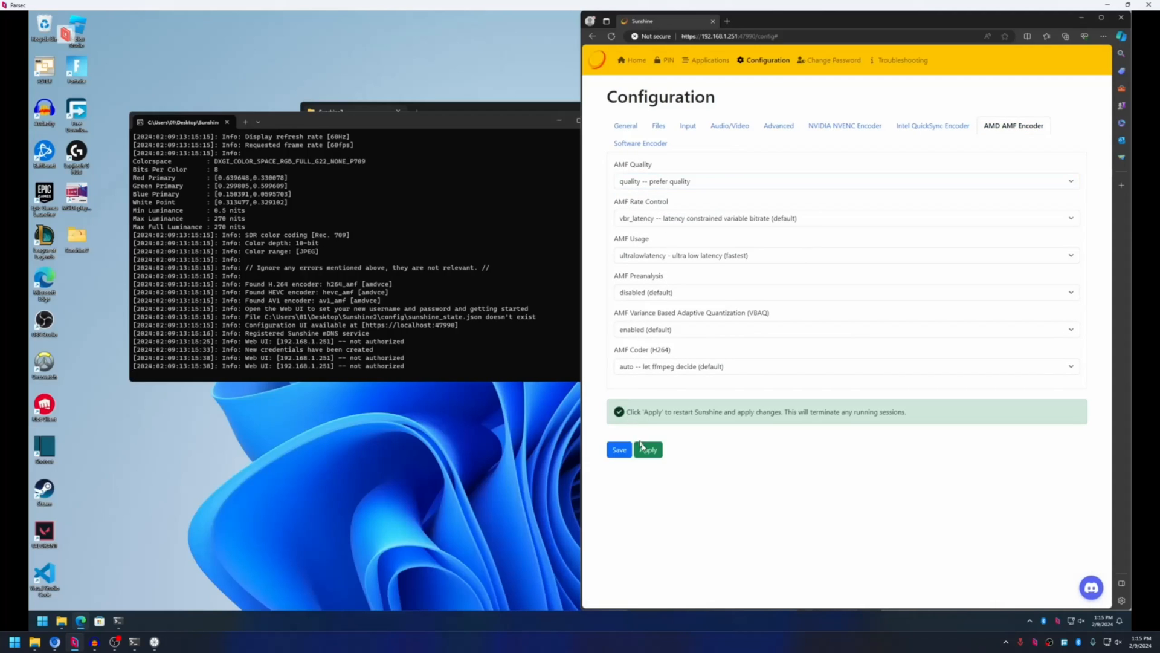
left_click(645, 450)
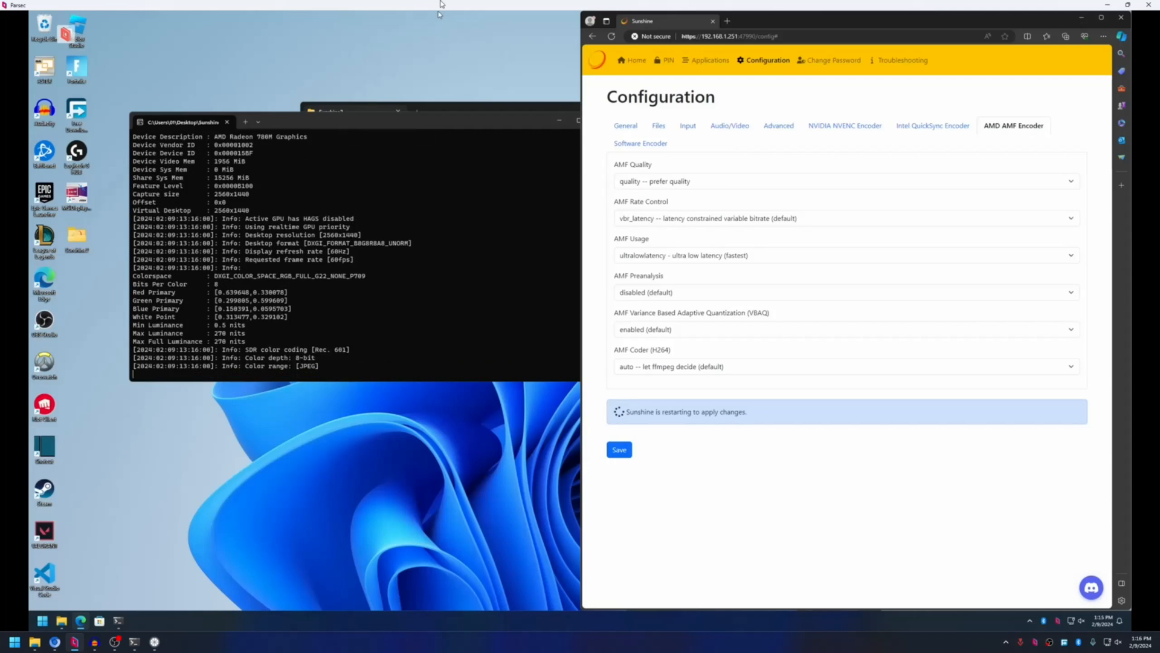
Snap the Parsec session window to the right half of the screen and reposition the Moonlight window beside it.
key("super+Right")
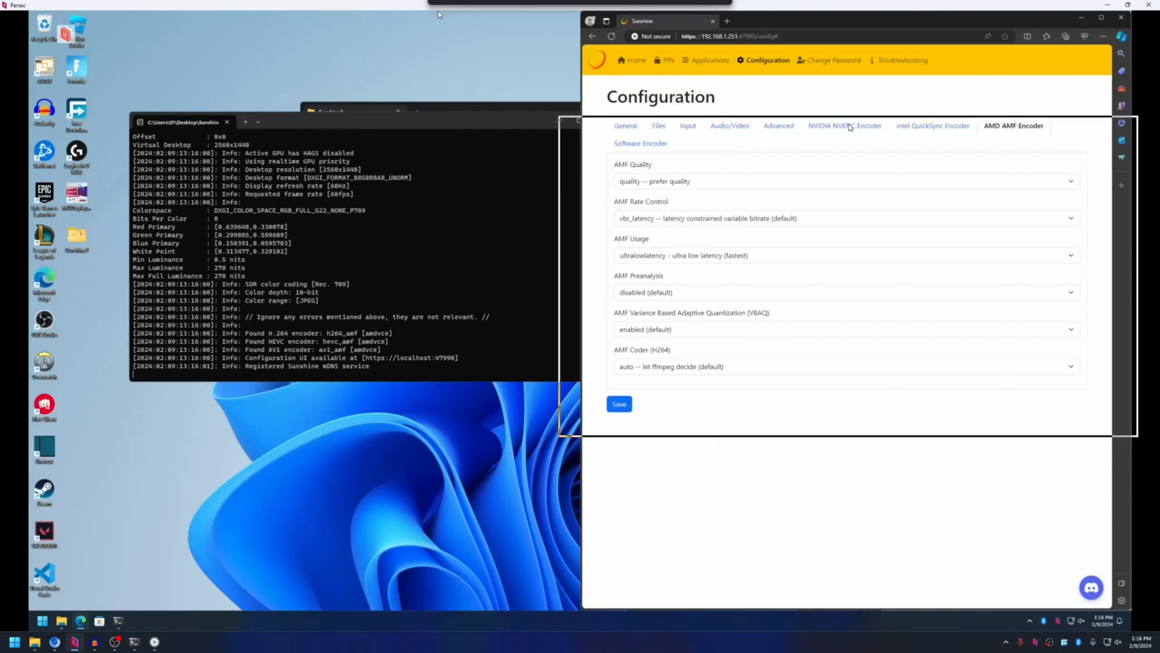
left_click(899, 123)
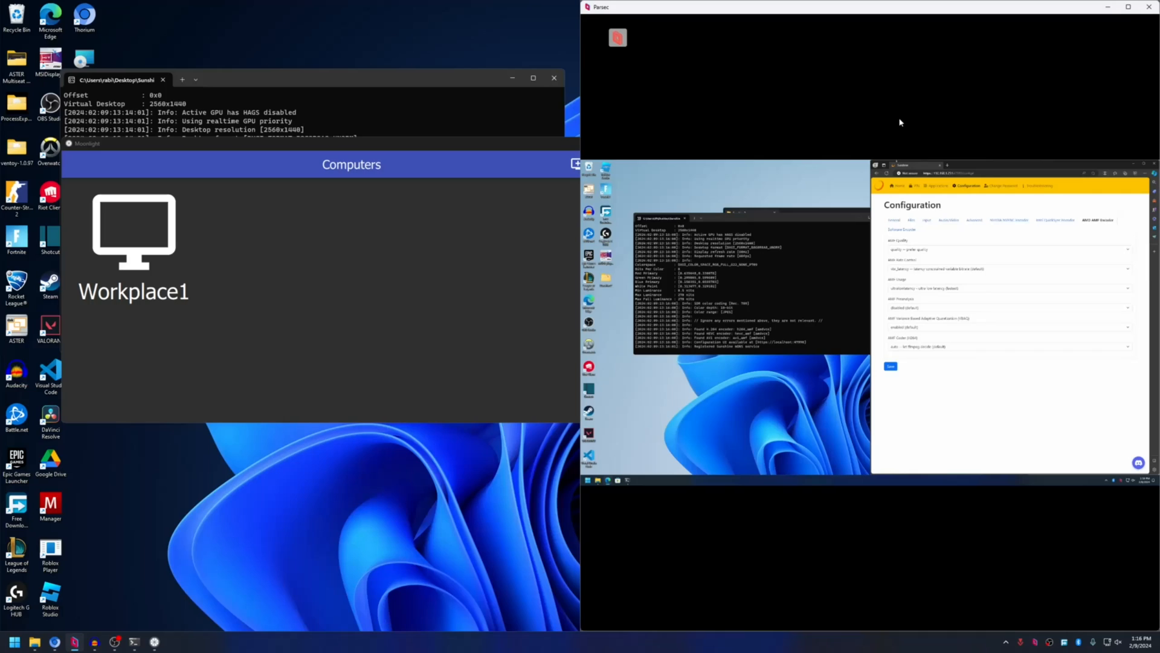
left_click(233, 261)
left_click_drag(324, 146, 299, 138)
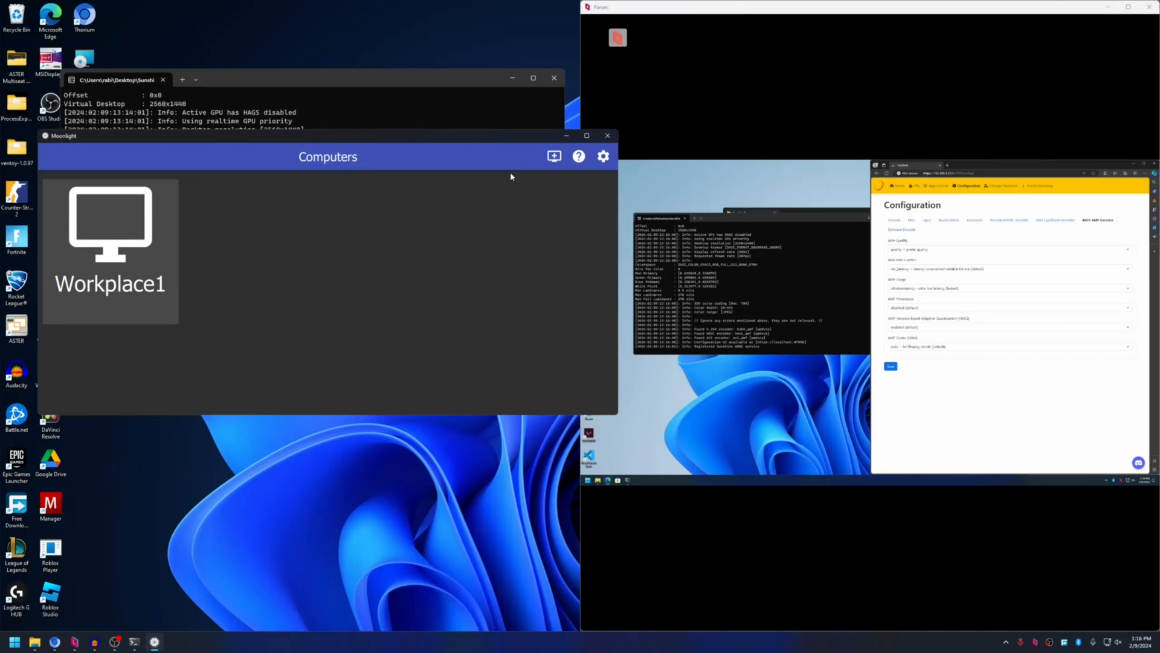
Add the second workplace's host to Moonlight by IP address and pair it by submitting the pairing PIN in its Sunshine web UI.
left_click(554, 156)
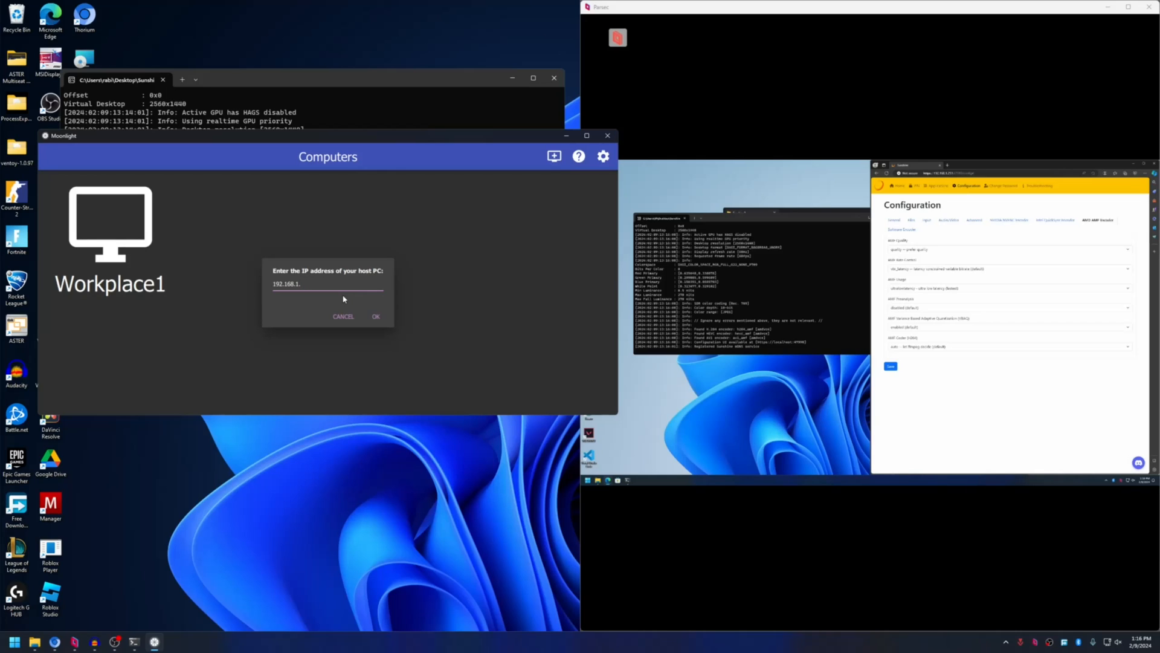
key("Return")
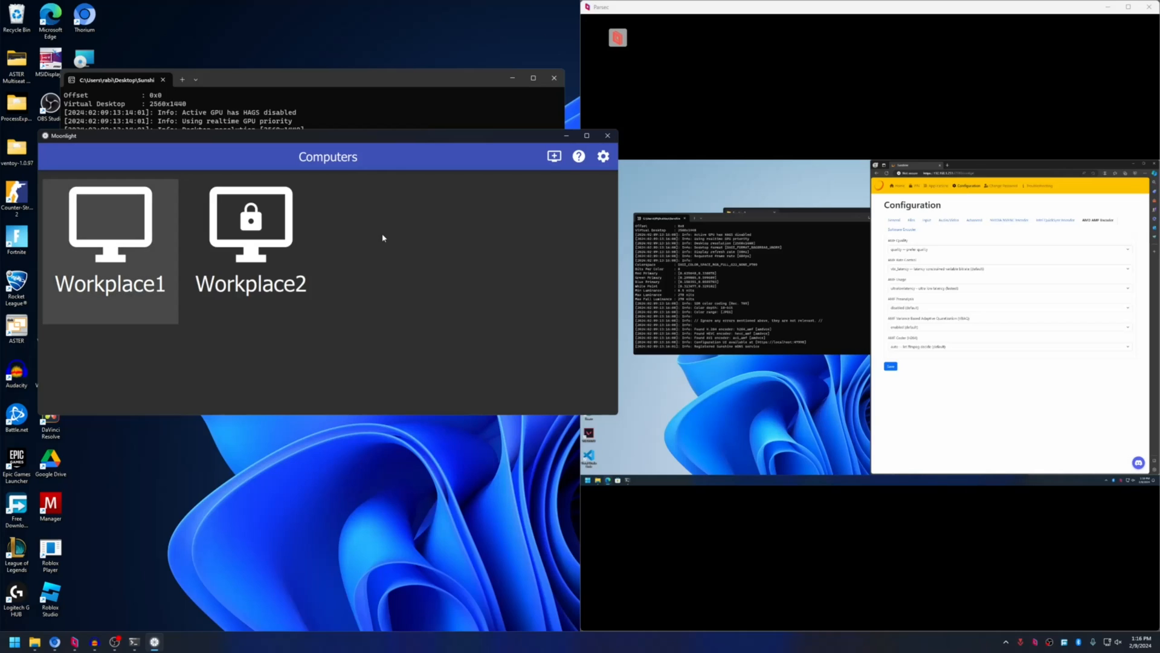
left_click(254, 223)
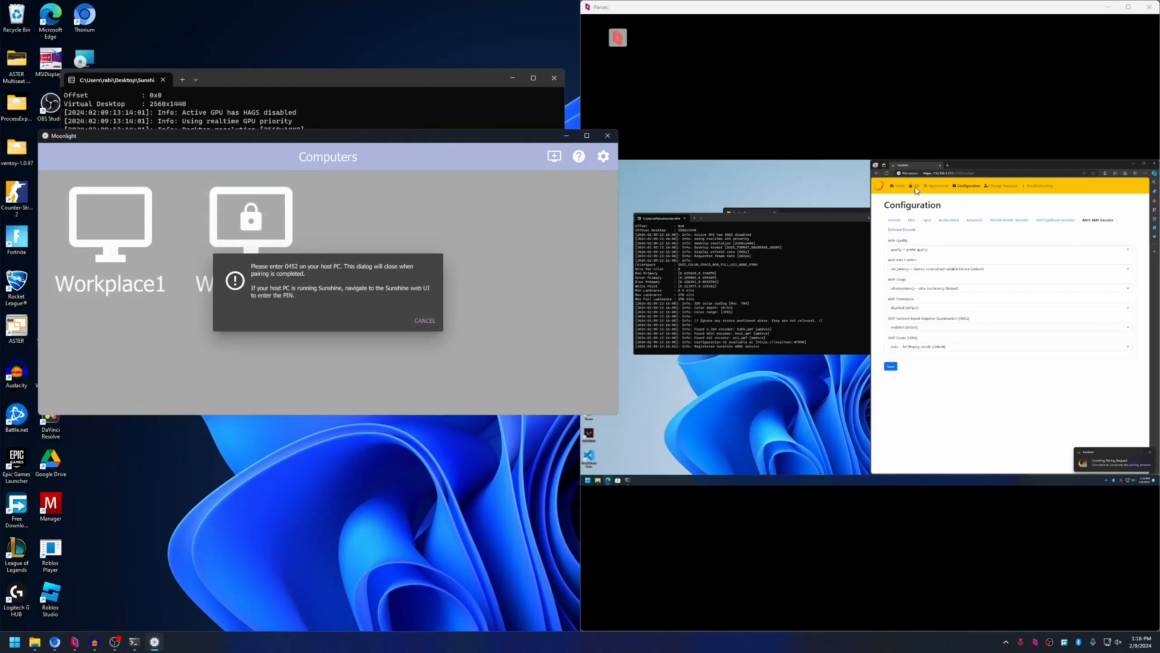
left_click(913, 189)
left_click(998, 233)
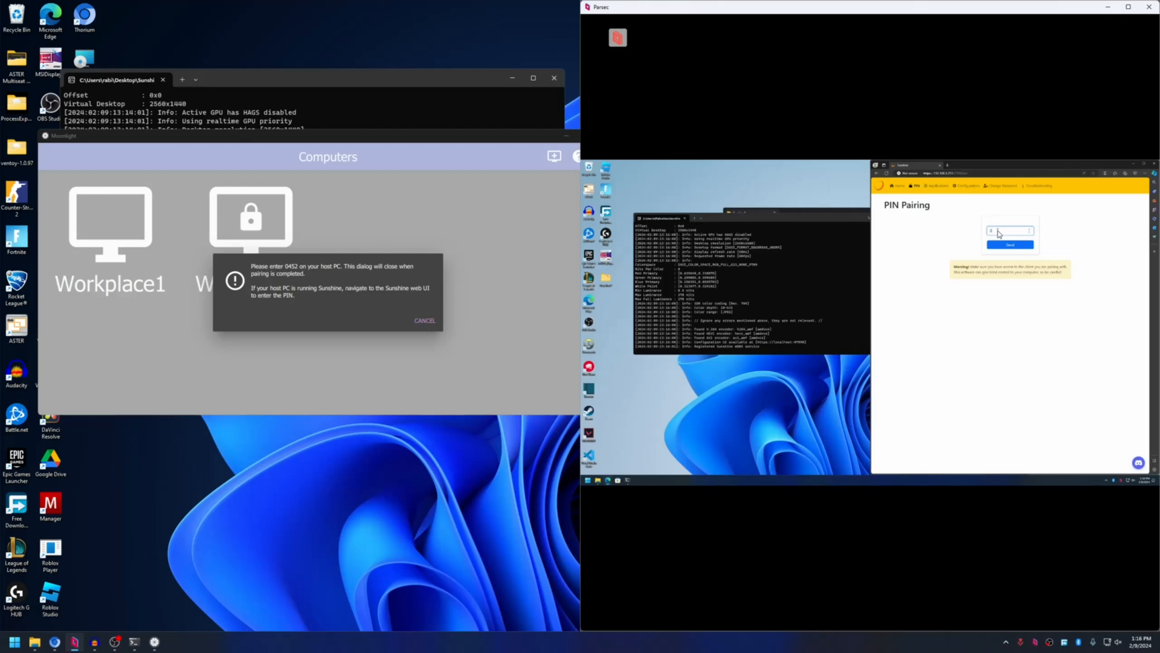
key("Return")
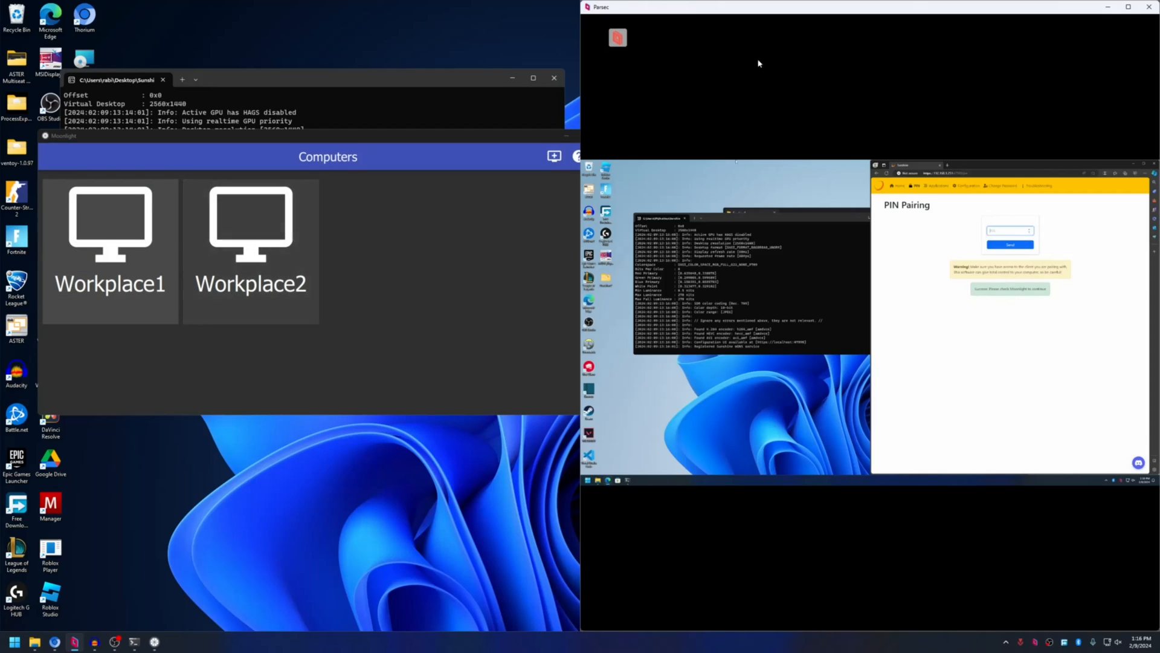
End the Parsec session, close Parsec, and minimize the browser showing the first host's PIN Pairing page.
left_click(1154, 9)
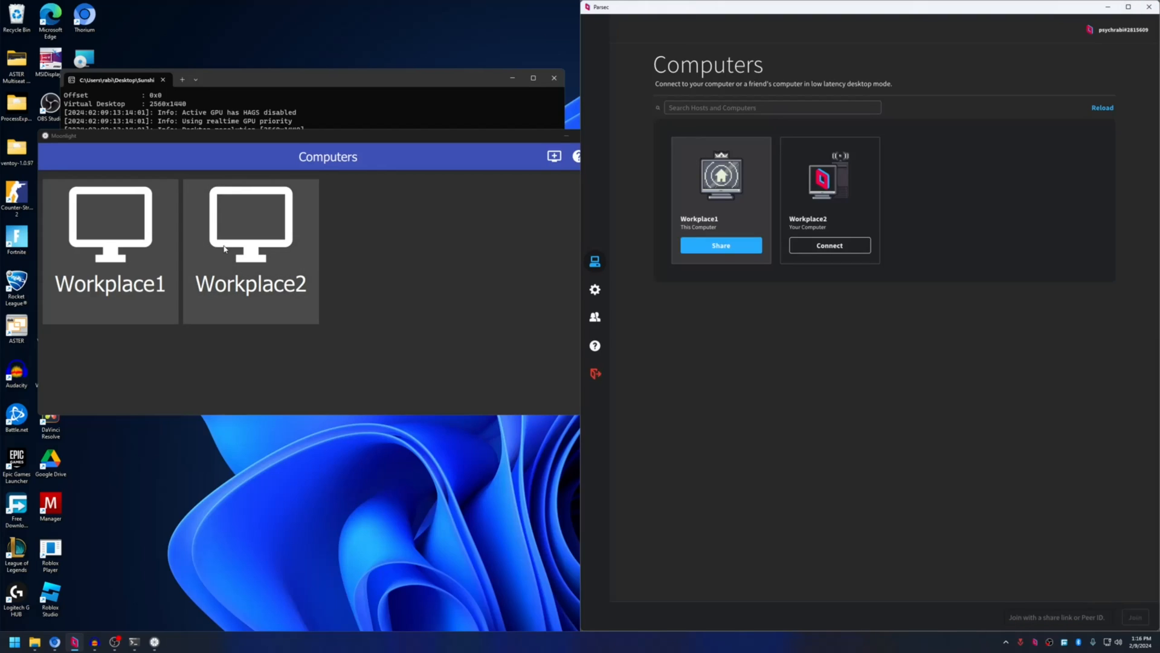
left_click(1149, 8)
left_click(1024, 109)
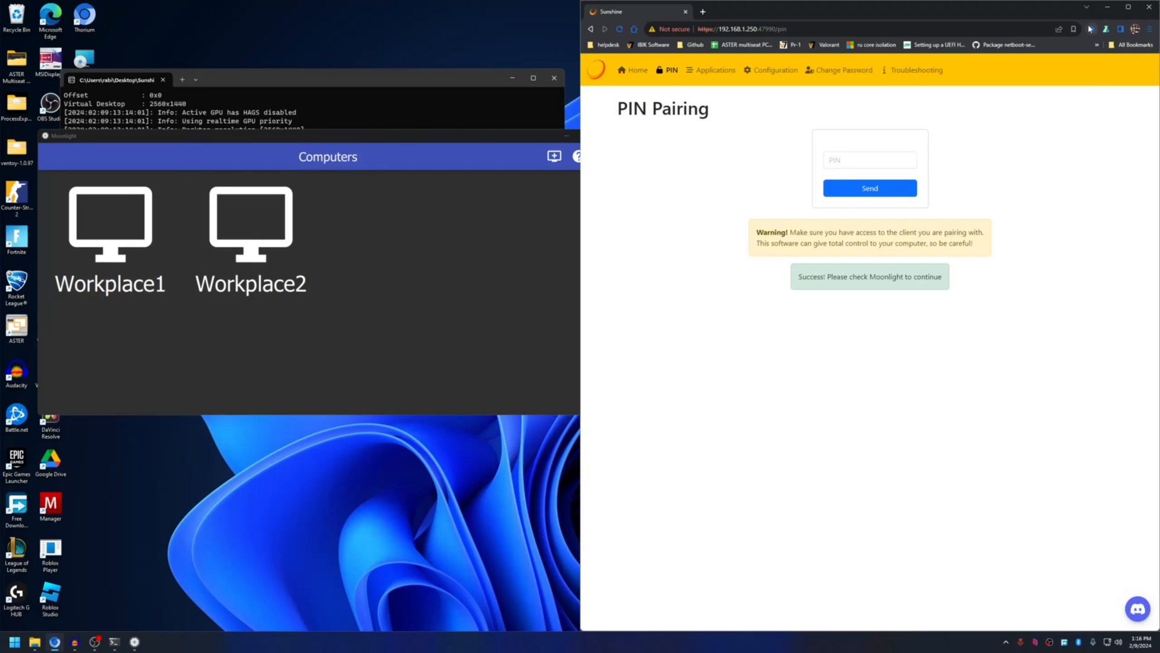
left_click(1108, 7)
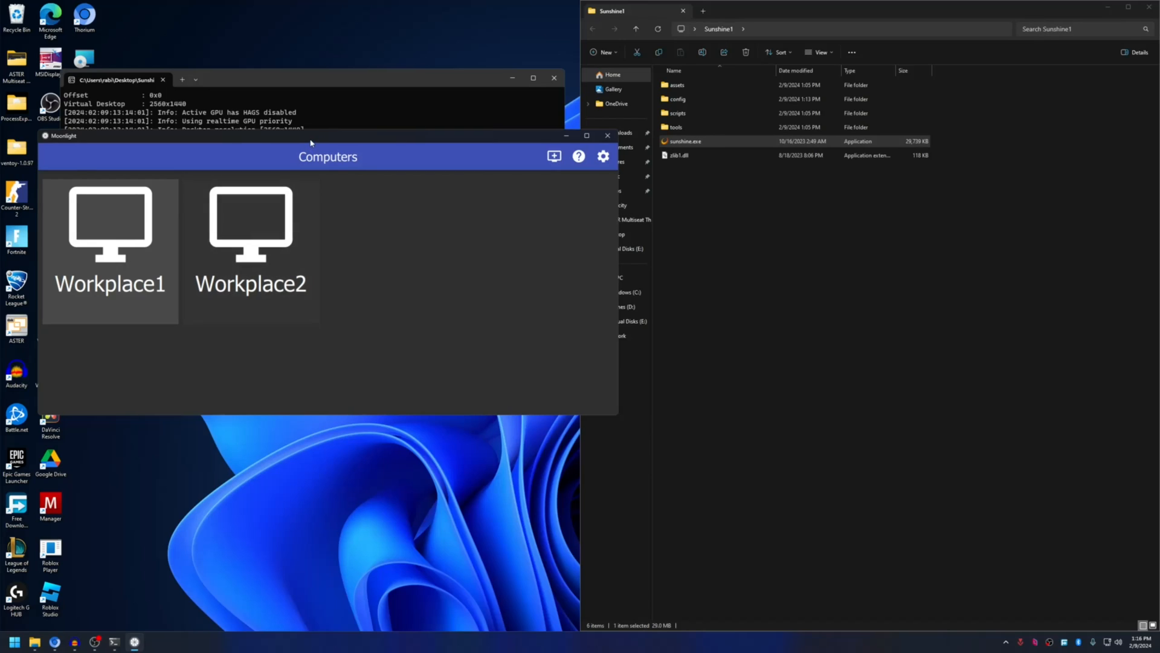
Reposition the Moonlight window, open Workplace2, and start streaming its Desktop.
left_click_drag(312, 139, 356, 115)
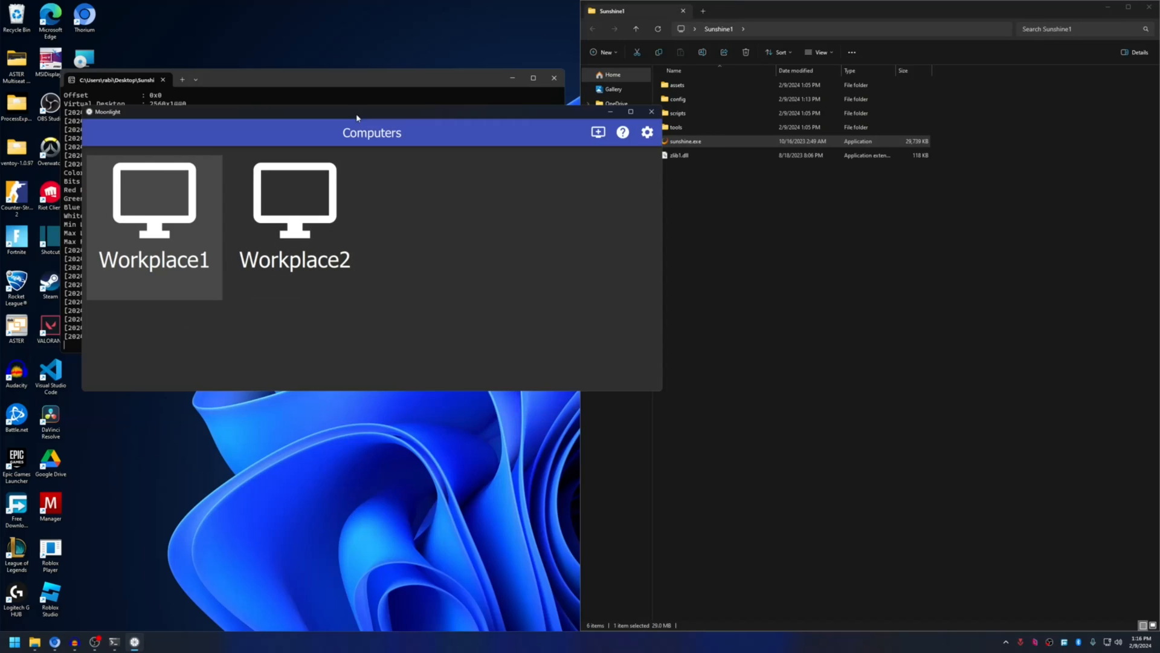
left_click(306, 225)
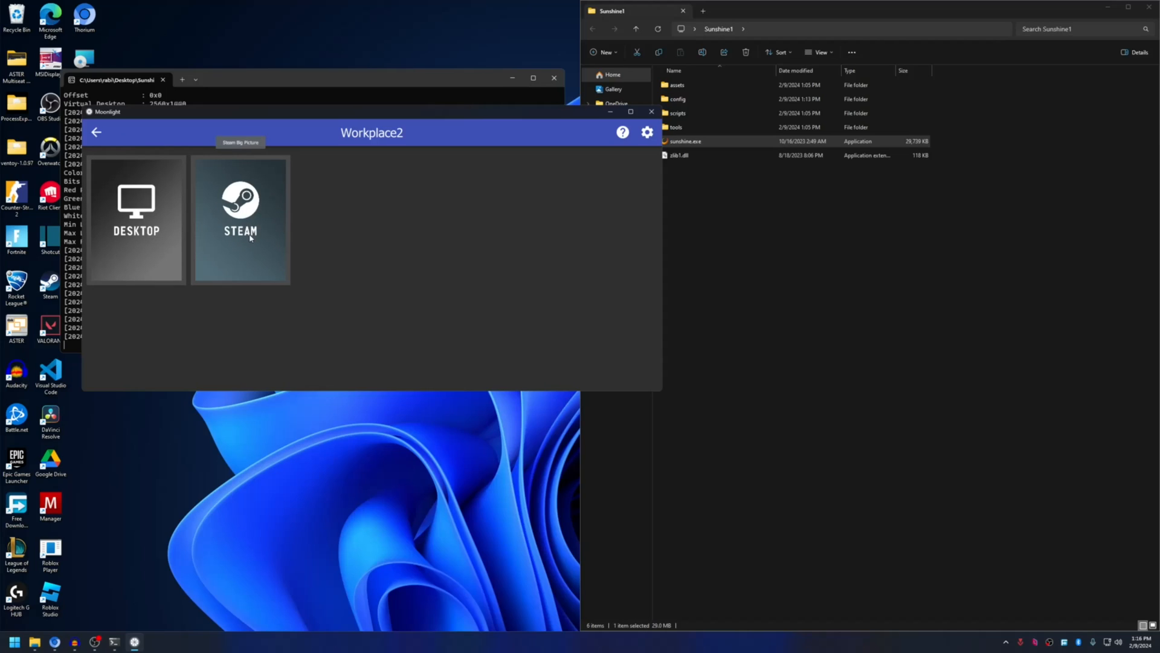
left_click(144, 220)
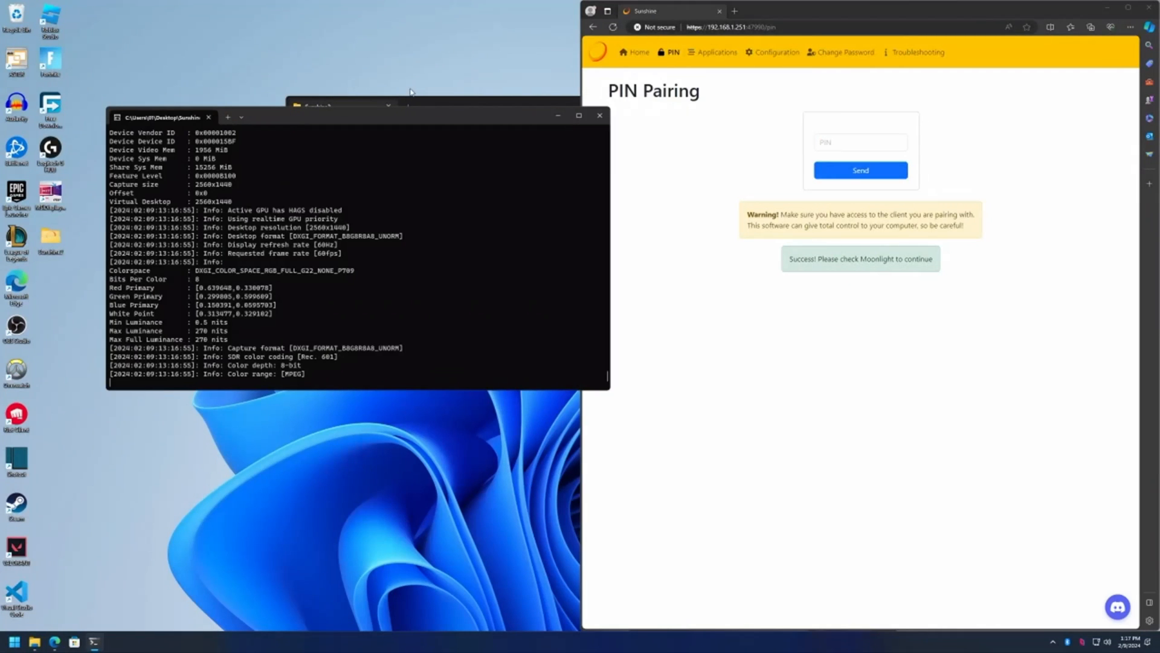
Rearrange the windows on the streamed desktop, shifting the Sunshine2 folder window up and the Sunshine console down toward the lower left.
left_click_drag(391, 120, 414, 186)
left_click_drag(467, 107, 320, 57)
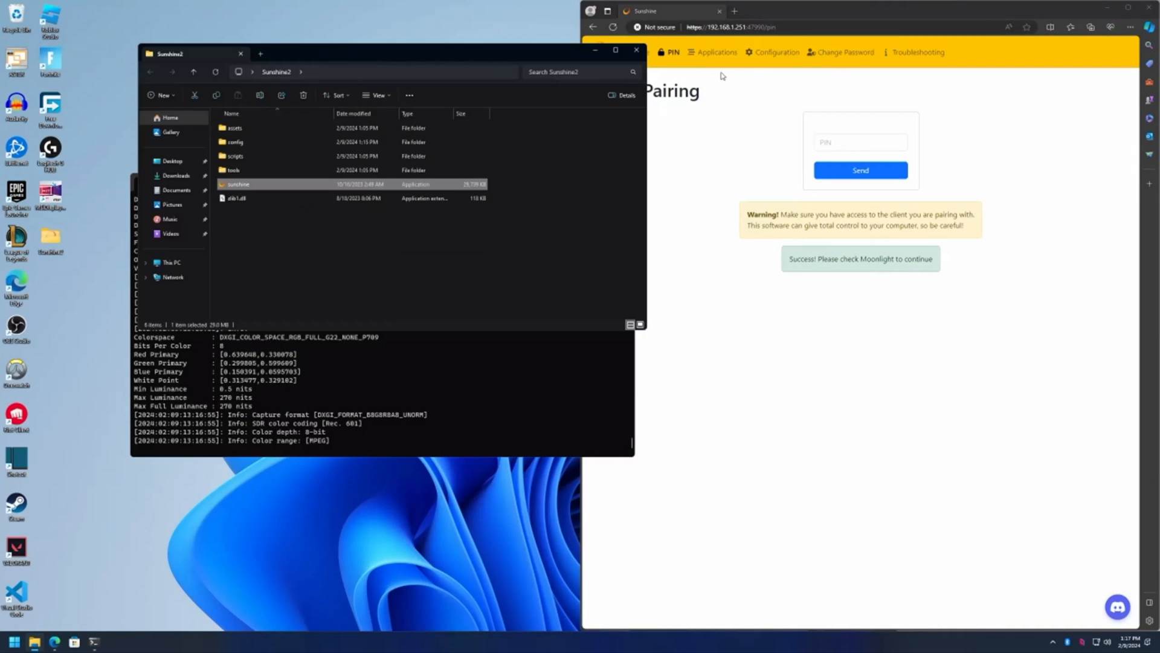
left_click(735, 540)
left_click(525, 447)
left_click(502, 146)
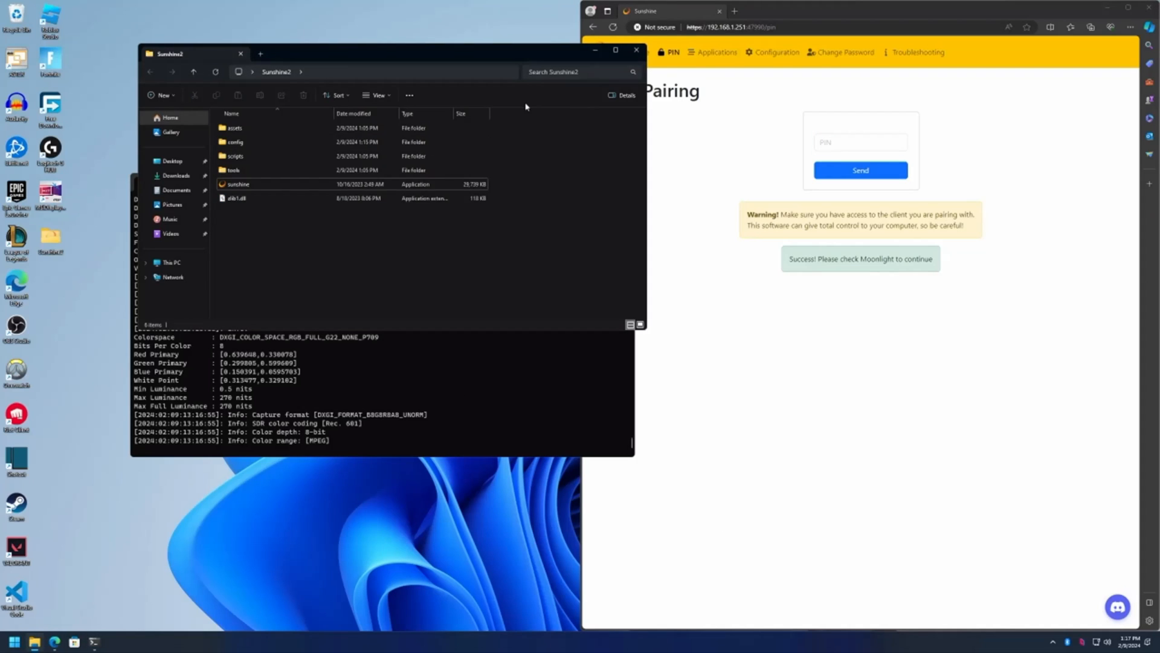
left_click_drag(544, 62, 713, 63)
left_click(523, 393)
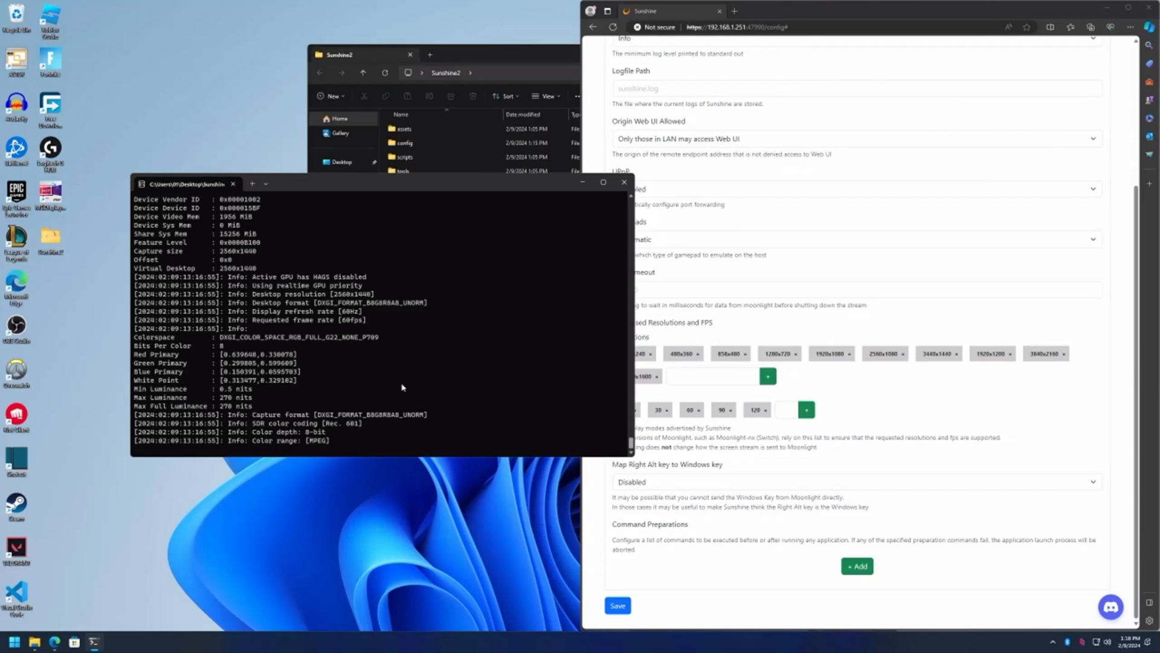
left_click_drag(472, 183, 396, 295)
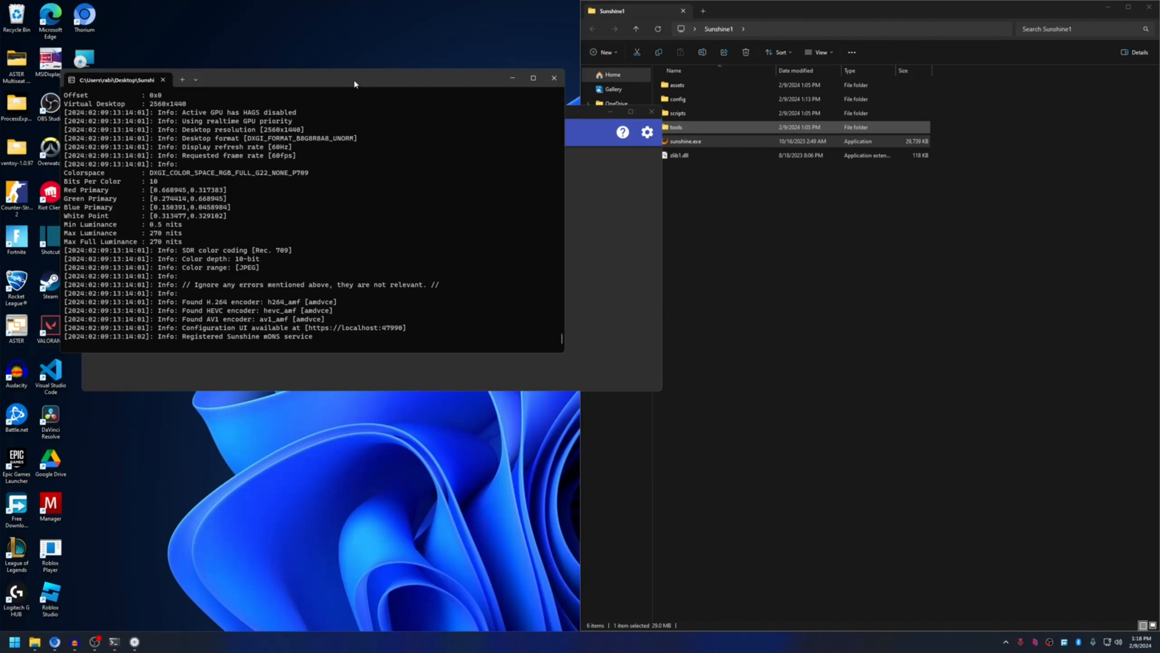
Move the local Sunshine console out of Moonlight's way and resume the Workplace2 Desktop stream.
left_click_drag(355, 84, 854, 207)
left_click(423, 211)
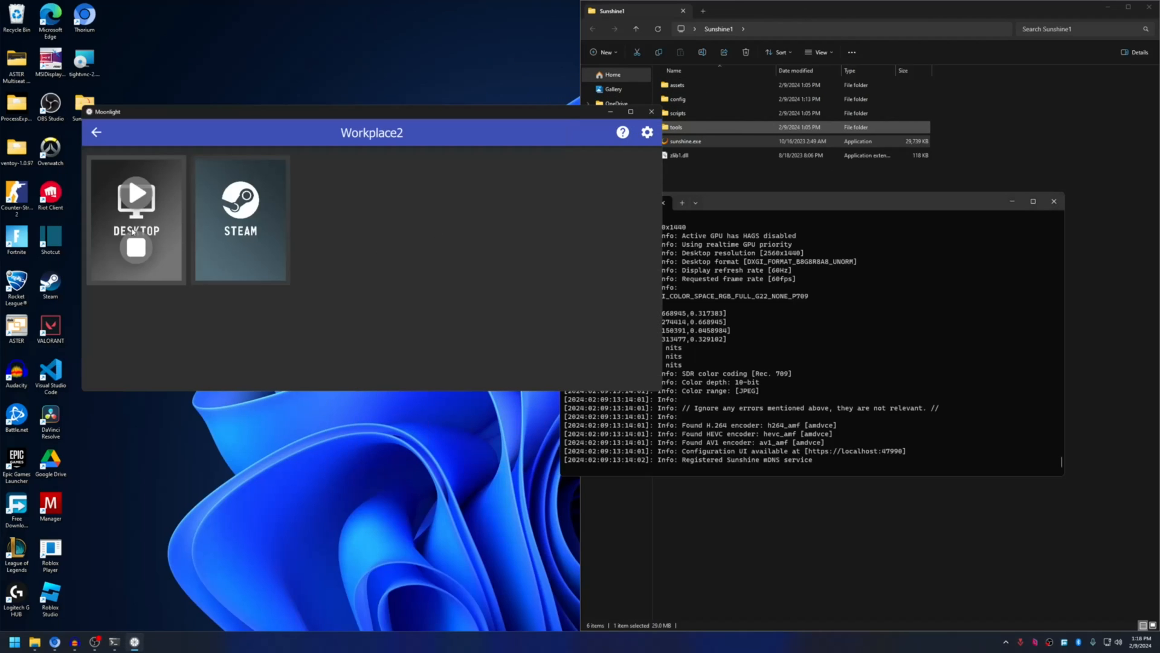
left_click(136, 195)
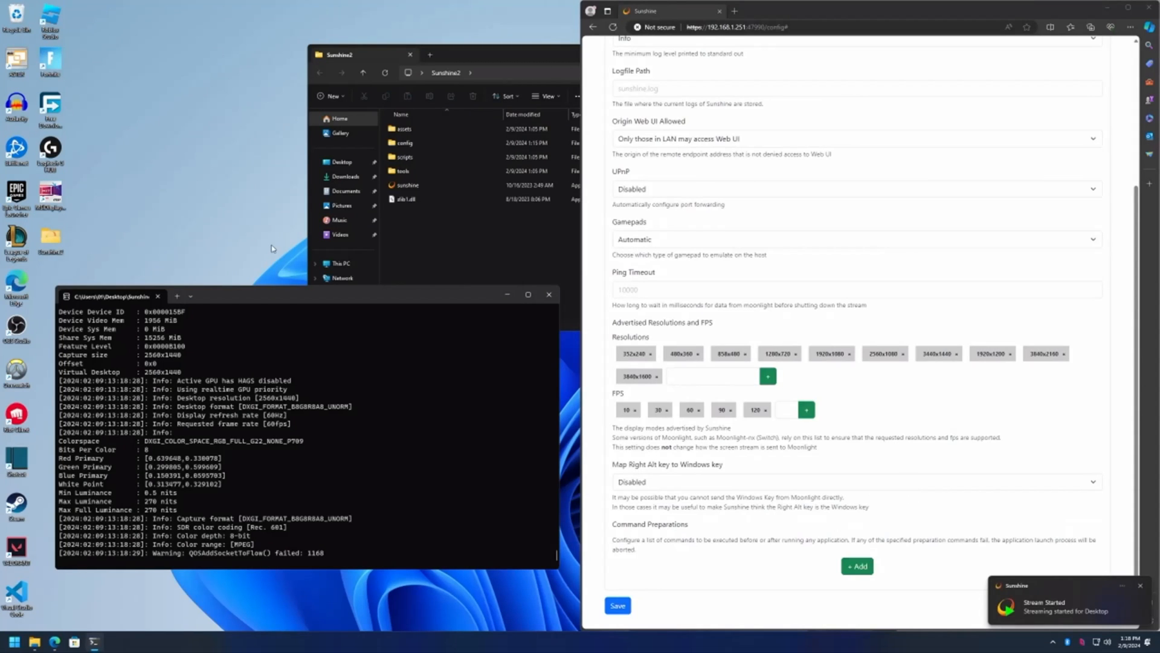
Move the Sunshine console window up on the streamed desktop and bring the browser's Configuration page to the front.
left_click_drag(300, 292, 328, 217)
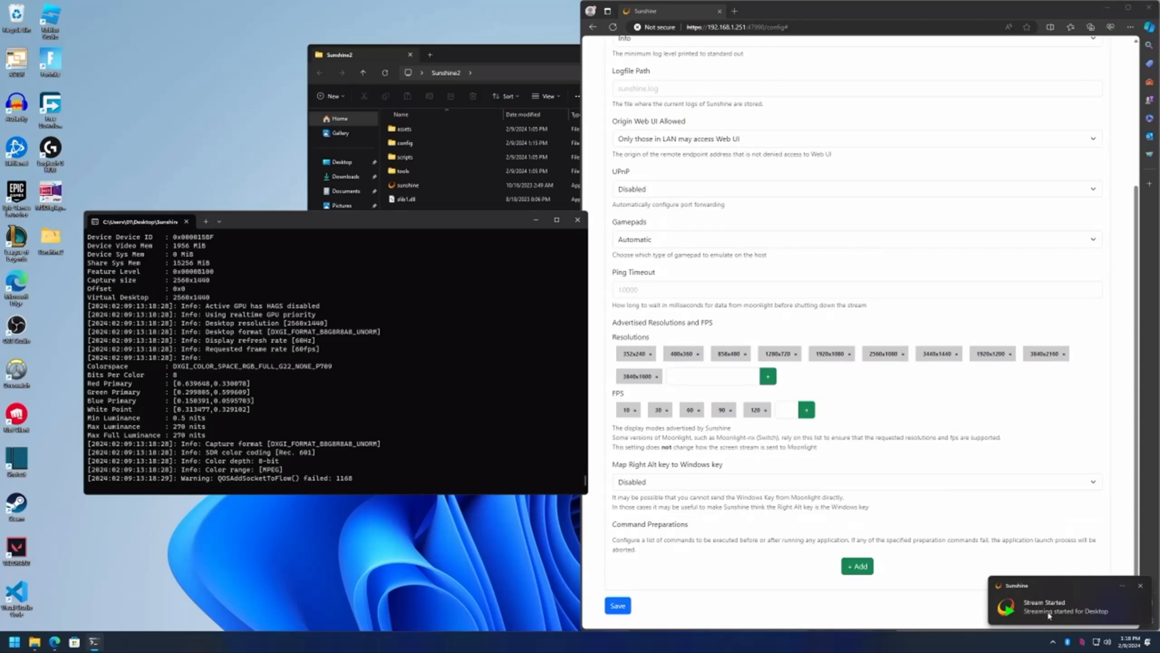
left_click(819, 528)
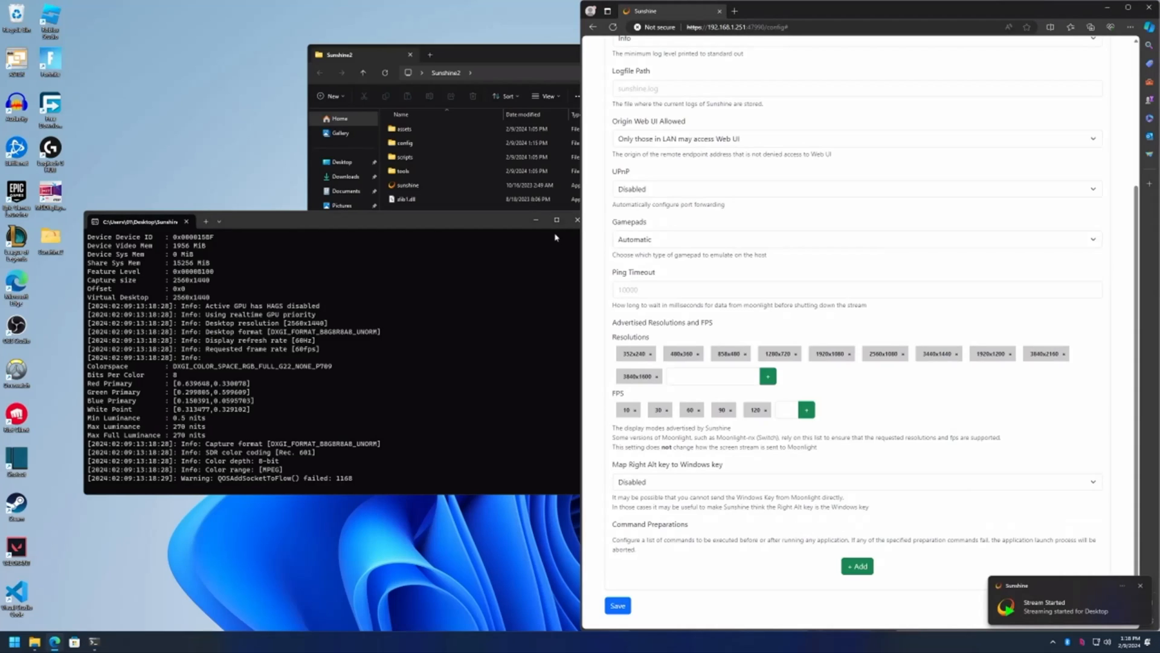